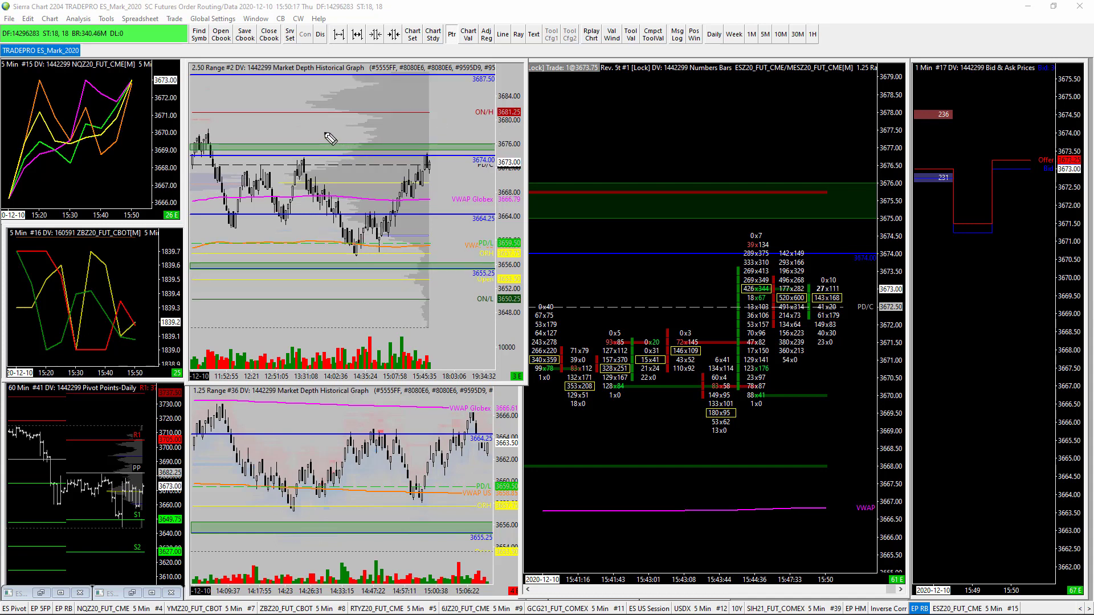
Mark the range sizes in the titles of the 2.50 Range and 1.25 Range charts and the Numbers Bars chart's title
click(182, 68)
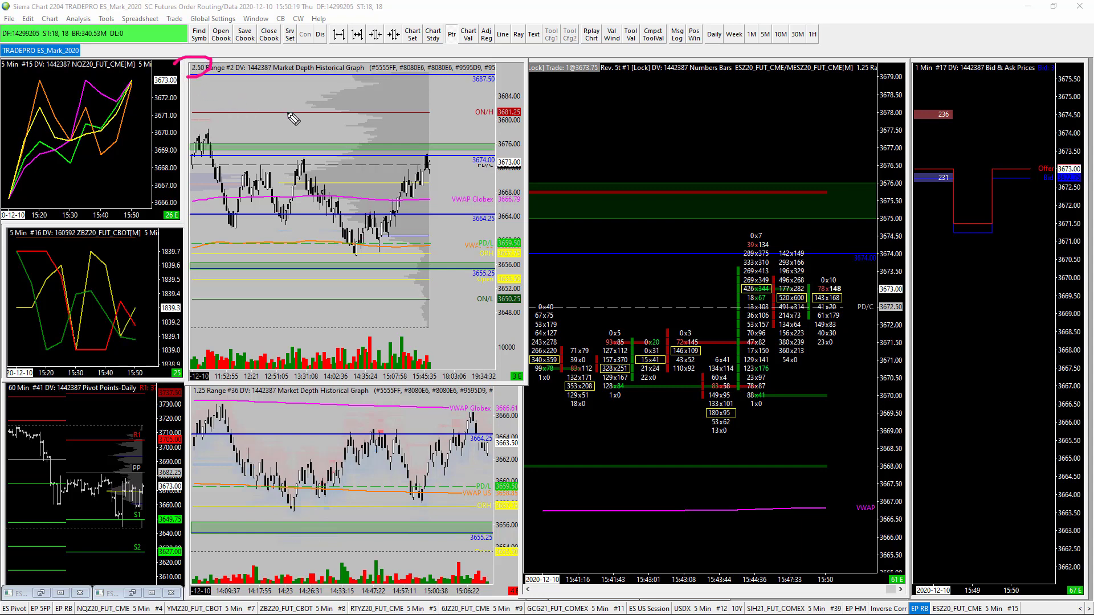
click(197, 394)
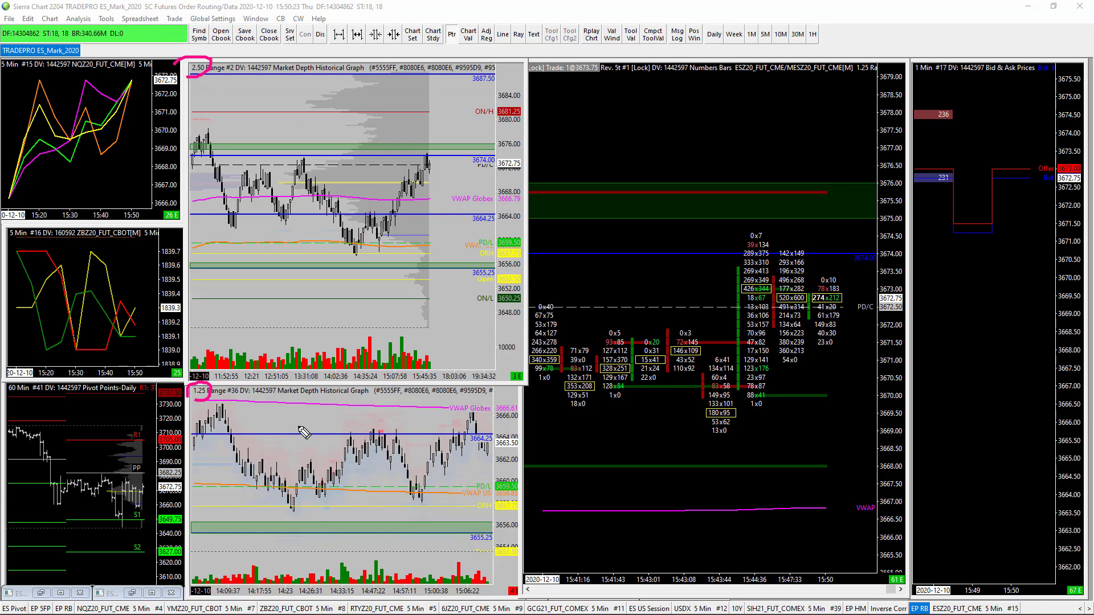
mouse_move(533, 85)
mouse_down()
mouse_move(643, 90)
mouse_move(550, 73)
mouse_up()
Draw freehand marks across the upper part of the Numbers Bars chart
mouse_move(592, 123)
mouse_down()
mouse_move(633, 140)
mouse_move(624, 168)
mouse_up()
mouse_move(684, 122)
mouse_down()
mouse_move(706, 173)
mouse_move(712, 146)
mouse_up()
mouse_move(782, 117)
mouse_down()
mouse_move(784, 151)
mouse_move(801, 142)
mouse_up()
drag(772, 162, 776, 170)
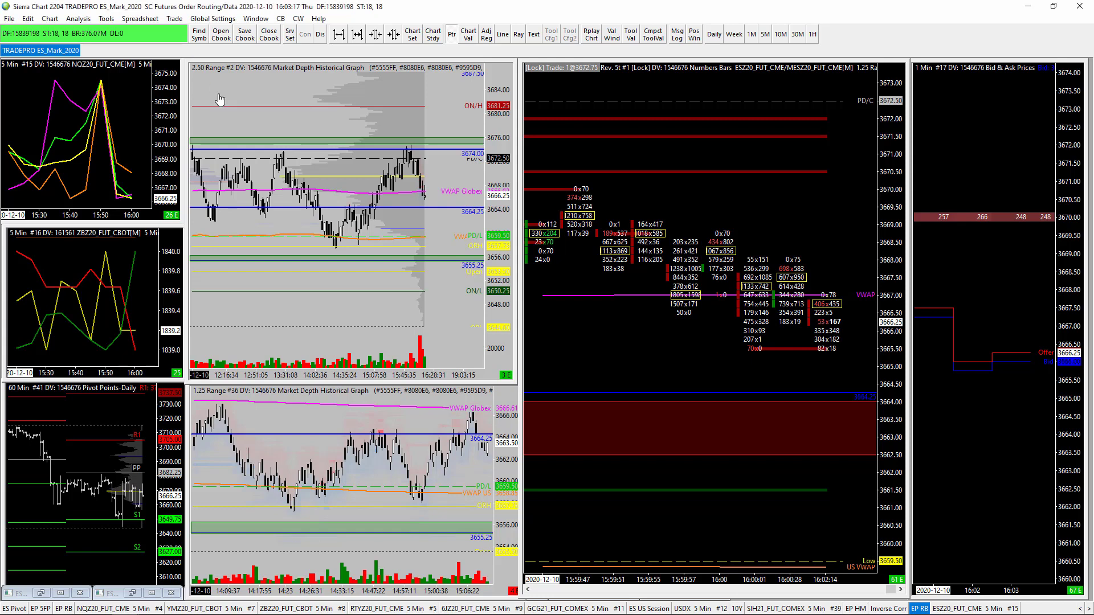
Show the executed trade fills on the 2.50 Range market depth chart
click(176, 19)
click(217, 111)
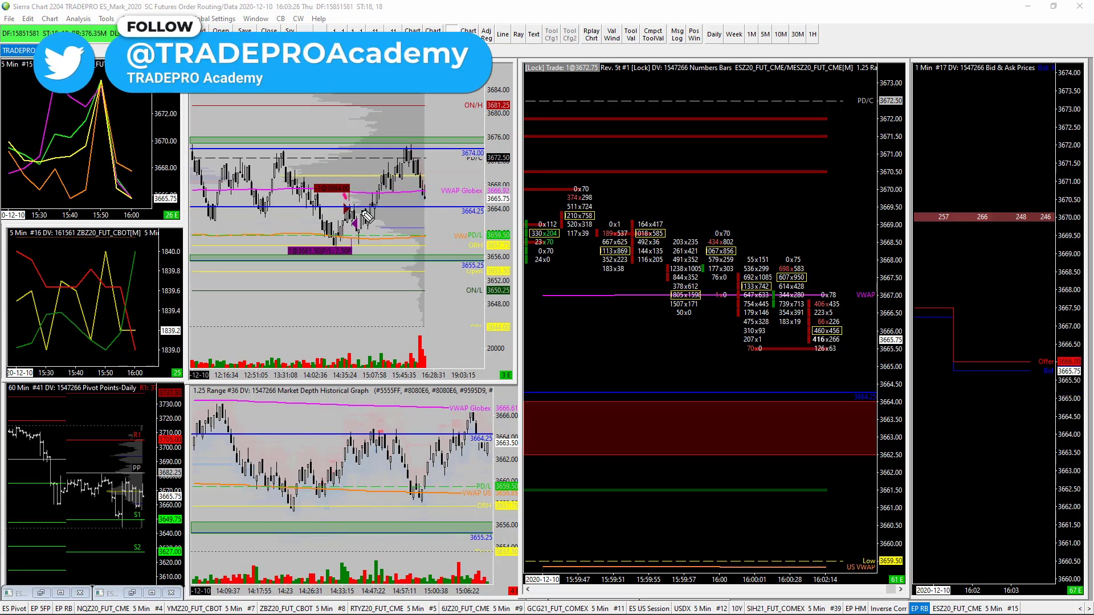
Sketch the sell-off, bounce and renewed drop around the trade on the 2.50 Range chart and clear the drawing
mouse_move(280, 151)
mouse_down()
mouse_move(323, 244)
mouse_move(346, 209)
mouse_move(322, 203)
mouse_move(363, 209)
mouse_move(347, 209)
mouse_move(367, 250)
mouse_up()
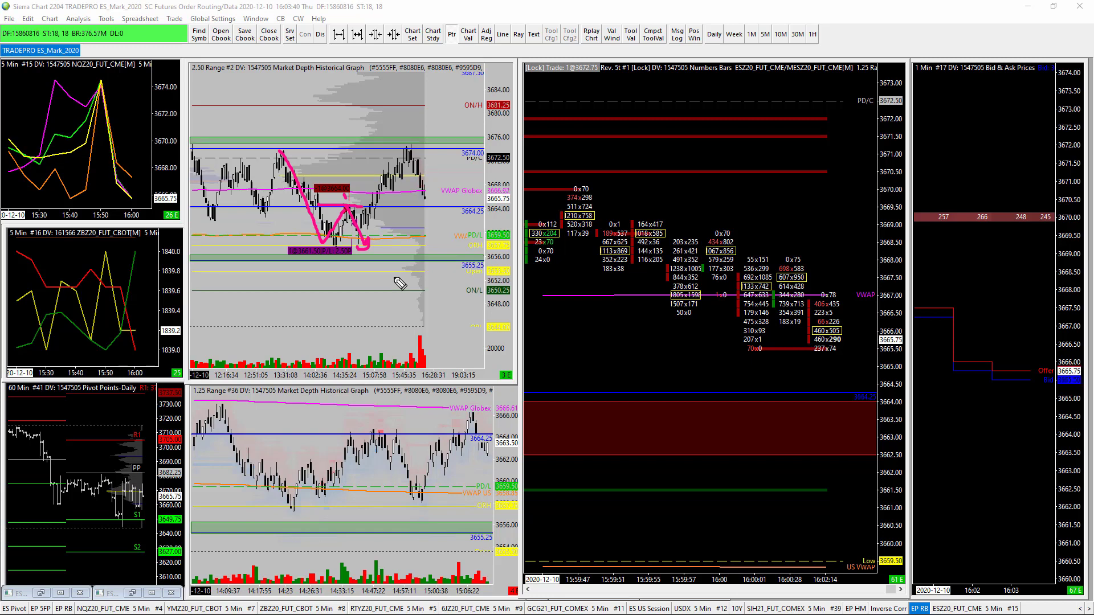
key(ctrl+z)
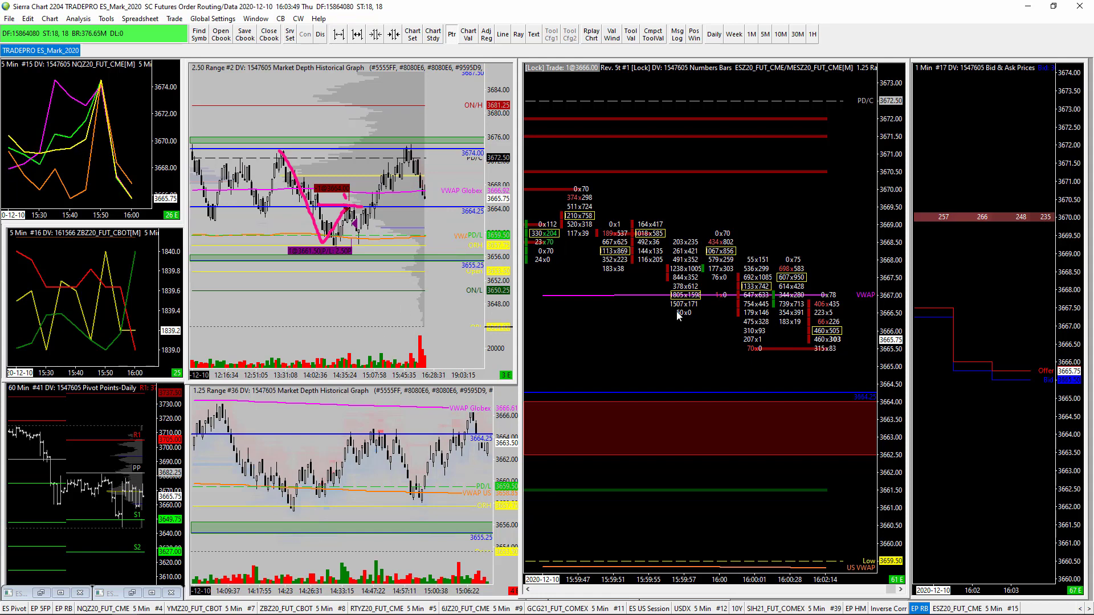
key(Escape)
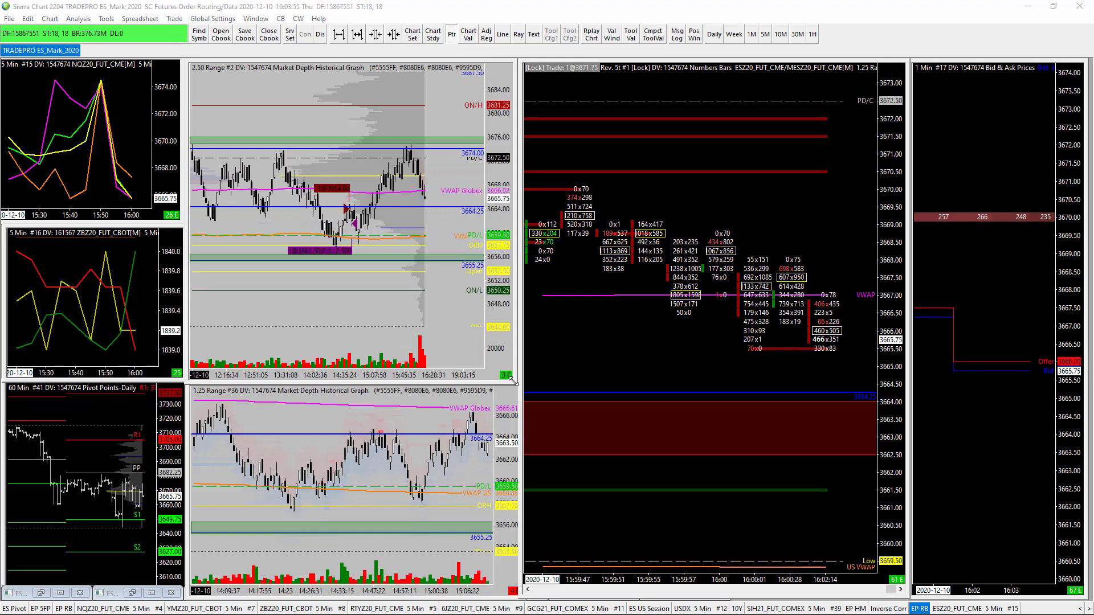
Enlarge the 2.50 Range chart over the neighbouring charts and bring the day's trades and recent price action into view
drag(512, 379, 836, 485)
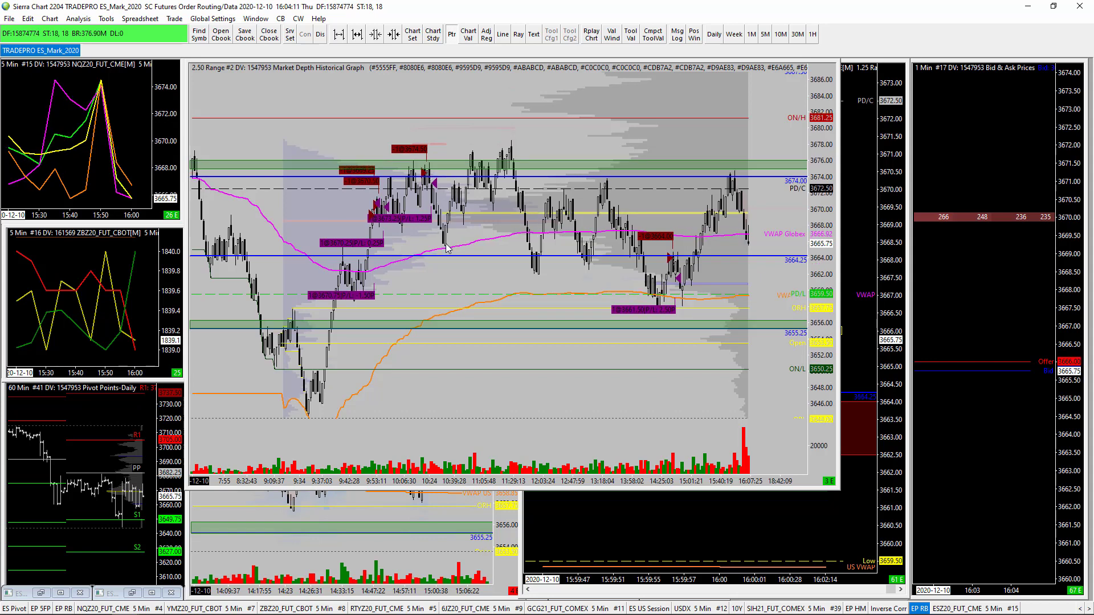
scroll(706, 279, down, 3)
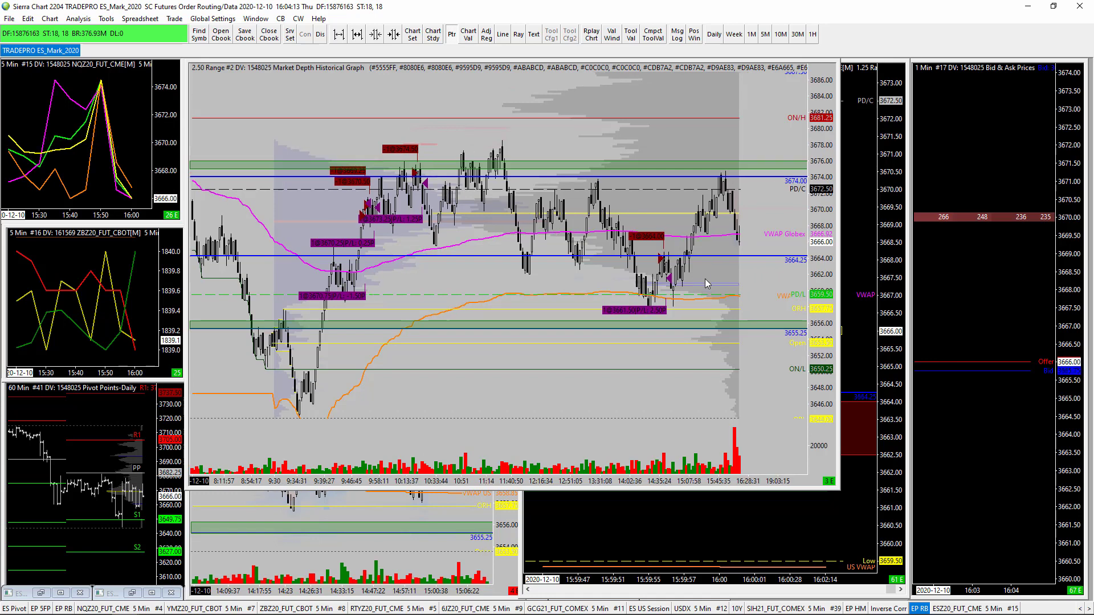
scroll(731, 279, down, 6)
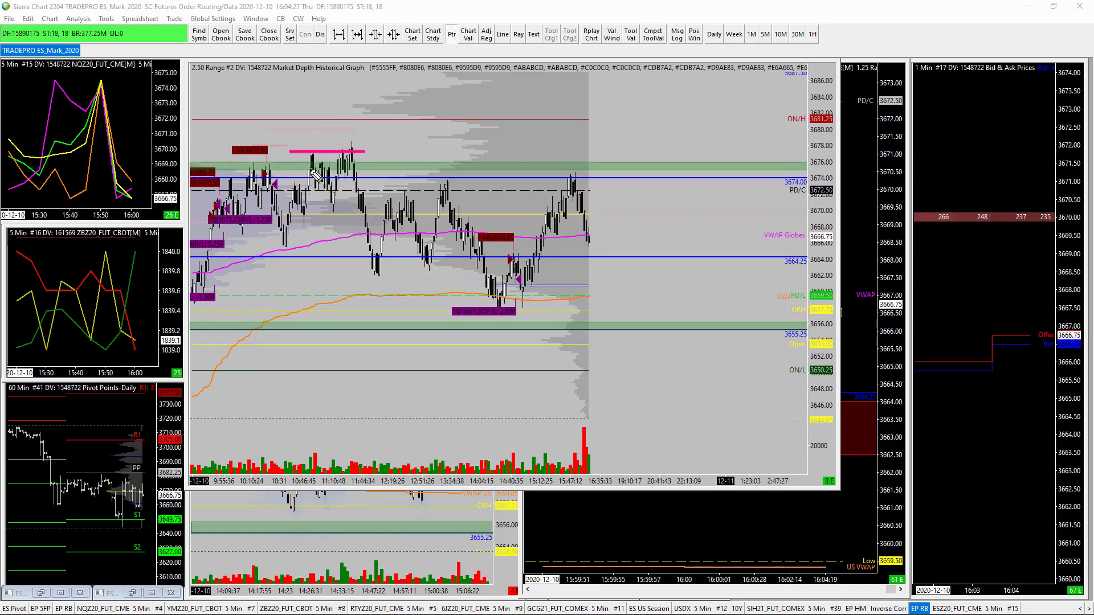
Trace the declining swings from the session high to the afternoon low and underline the swing lows near 3664
mouse_move(349, 144)
mouse_down()
mouse_move(378, 269)
mouse_move(400, 211)
mouse_move(429, 261)
mouse_move(448, 199)
mouse_move(470, 262)
mouse_move(482, 238)
mouse_move(500, 307)
mouse_up()
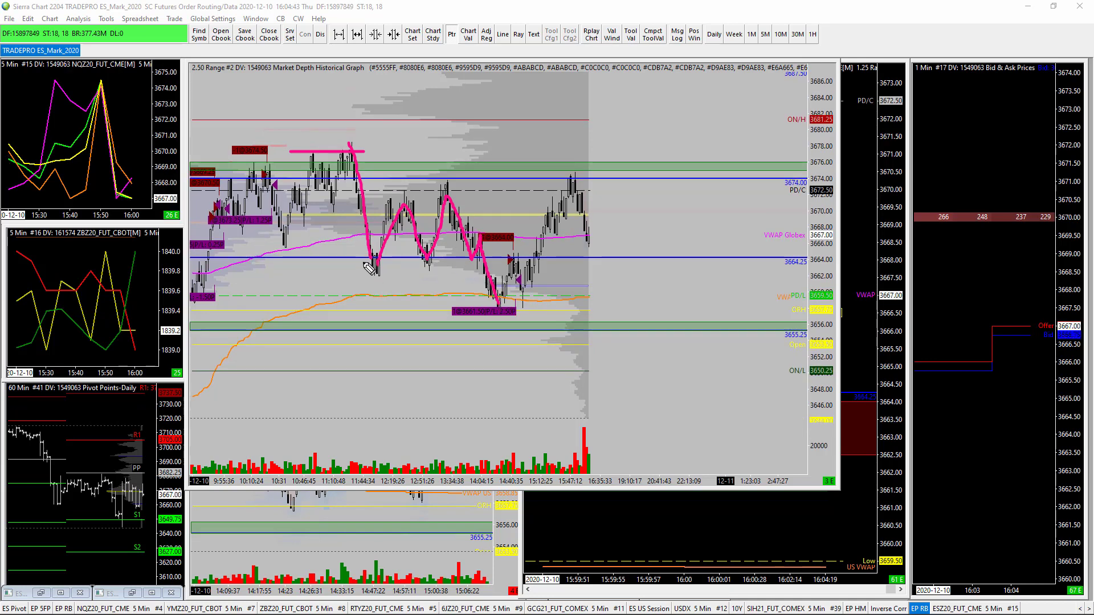
mouse_move(362, 264)
mouse_down()
mouse_move(456, 260)
mouse_move(500, 306)
mouse_move(511, 261)
mouse_up()
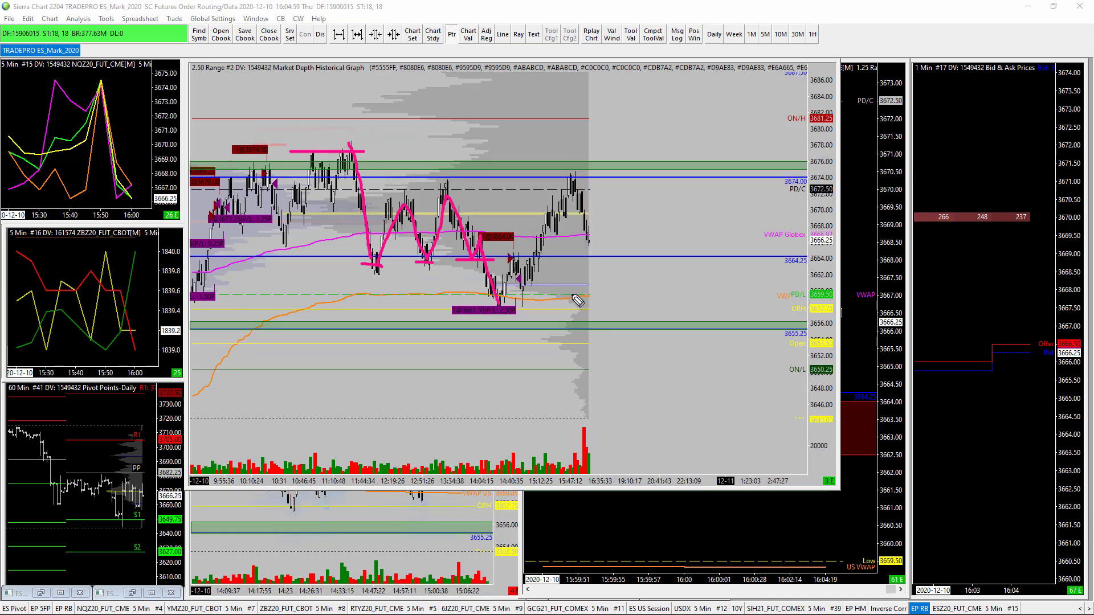
Undo the freehand strokes on the enlarged 2.50 Range chart one by one
key(ctrl+z)
key(ctrl+z)
key(ctrl+z)
key(ctrl+z)
key(ctrl+z)
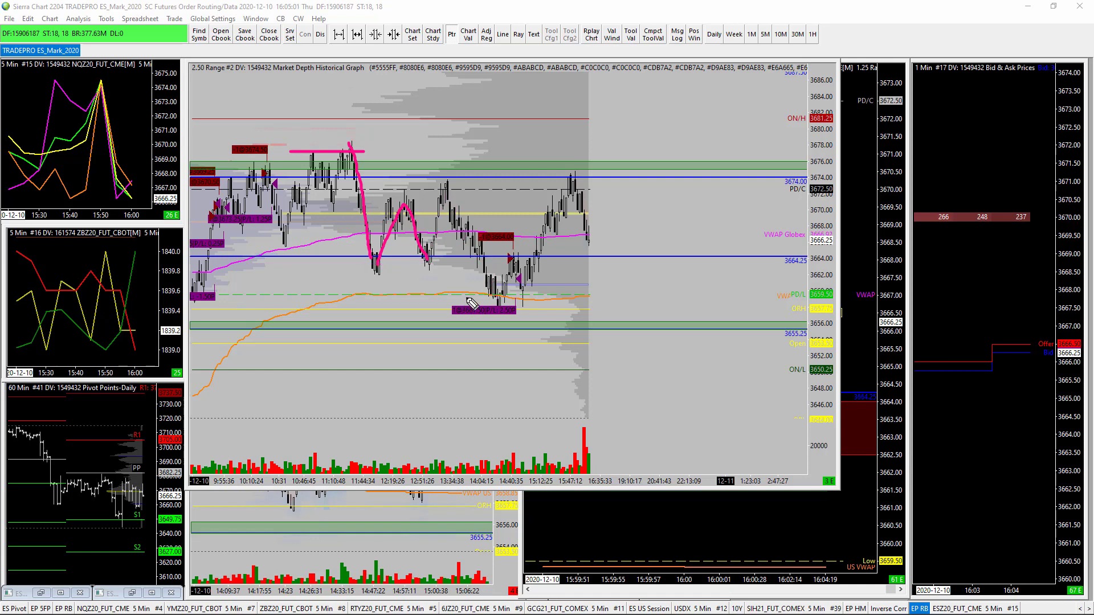
key(ctrl+z)
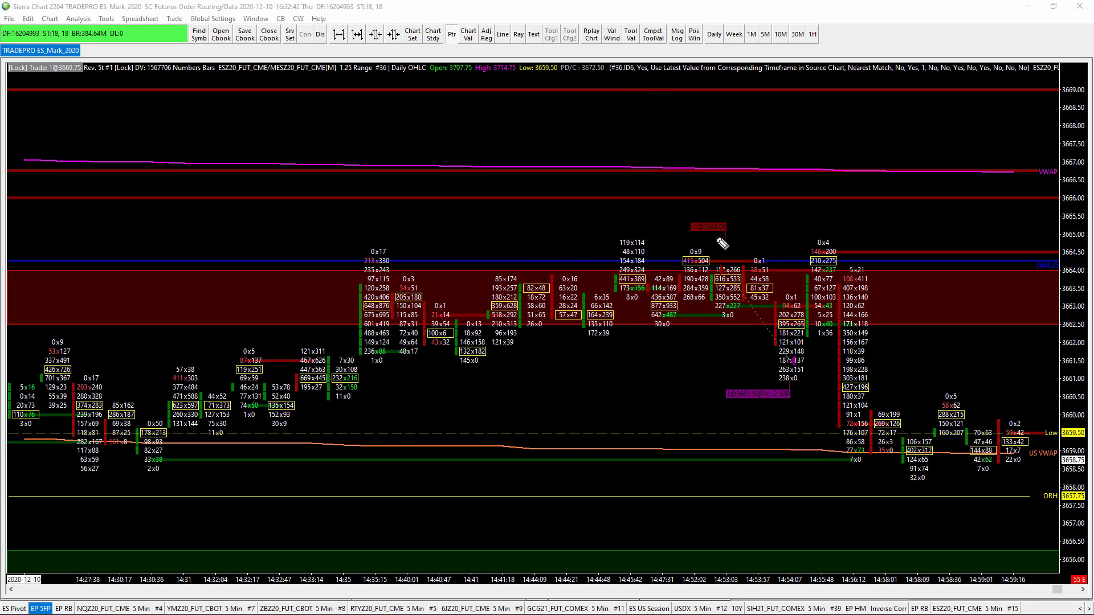
Point to the trade entry, circle the 14:35:15 footprint bar's high, trace the drop after it, and clear the drawings
mouse_move(721, 242)
mouse_down()
mouse_move(726, 262)
mouse_move(741, 255)
mouse_up()
mouse_move(380, 249)
mouse_down()
mouse_move(354, 263)
mouse_move(401, 277)
mouse_move(390, 256)
mouse_up()
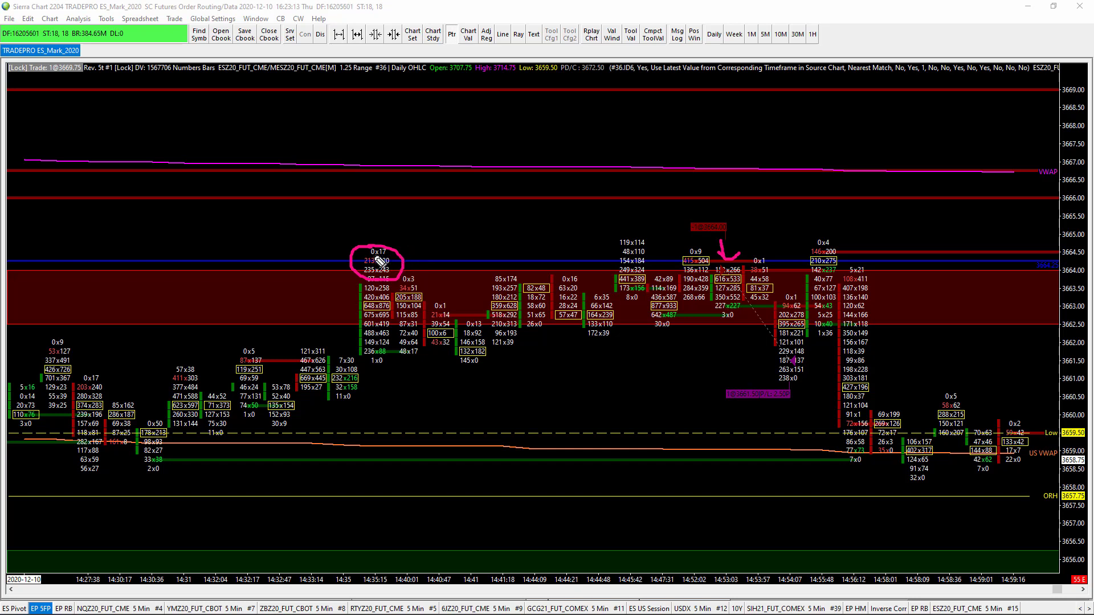
mouse_move(381, 254)
mouse_down()
mouse_move(406, 352)
mouse_move(433, 310)
mouse_move(459, 311)
mouse_move(430, 348)
mouse_move(449, 328)
mouse_up()
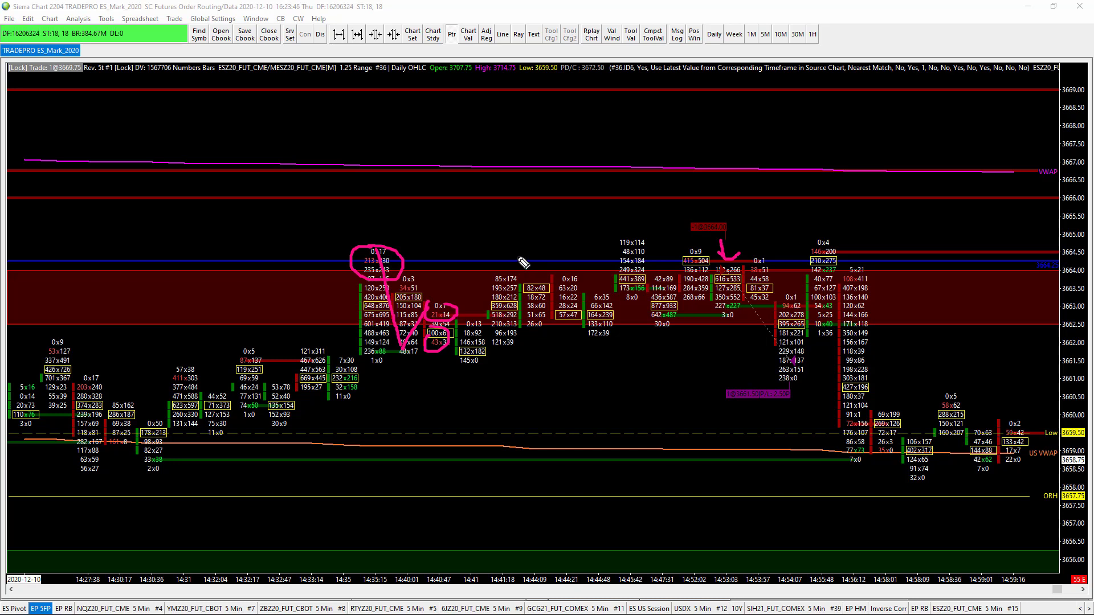
key(e)
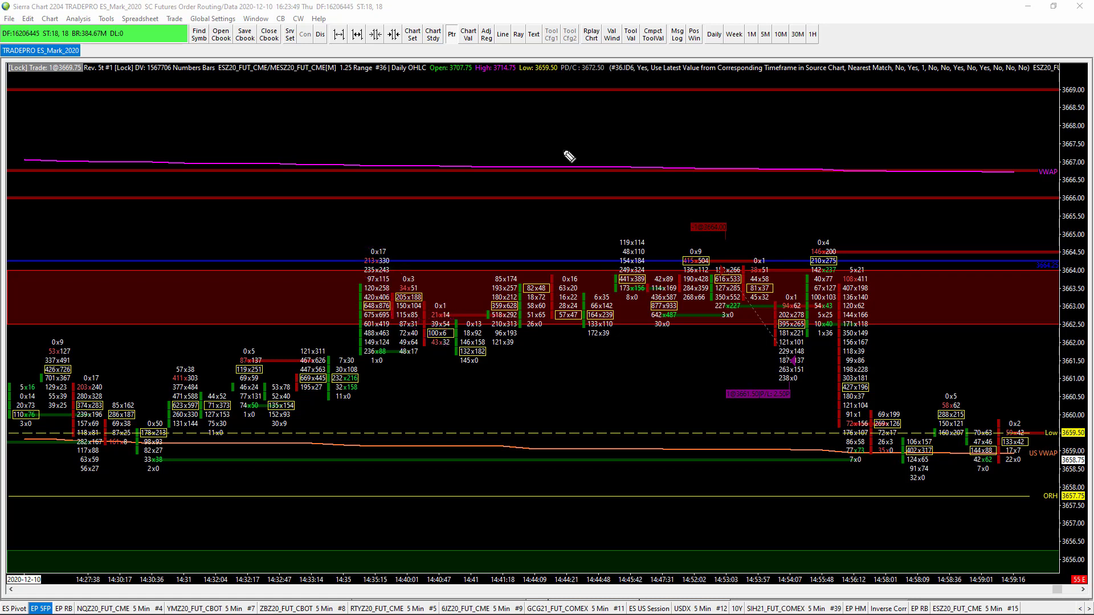
Trace the consolidation from the circled 14:35:15 high to the circled 14:45:42 bar and point to the next two highs
mouse_move(357, 240)
mouse_down()
mouse_move(393, 274)
mouse_move(381, 244)
mouse_move(352, 243)
mouse_move(381, 257)
mouse_move(409, 353)
mouse_move(438, 305)
mouse_move(469, 356)
mouse_move(516, 281)
mouse_move(532, 328)
mouse_move(566, 281)
mouse_move(598, 330)
mouse_move(616, 267)
mouse_move(606, 240)
mouse_move(610, 288)
mouse_move(629, 306)
mouse_move(654, 288)
mouse_move(621, 235)
mouse_up()
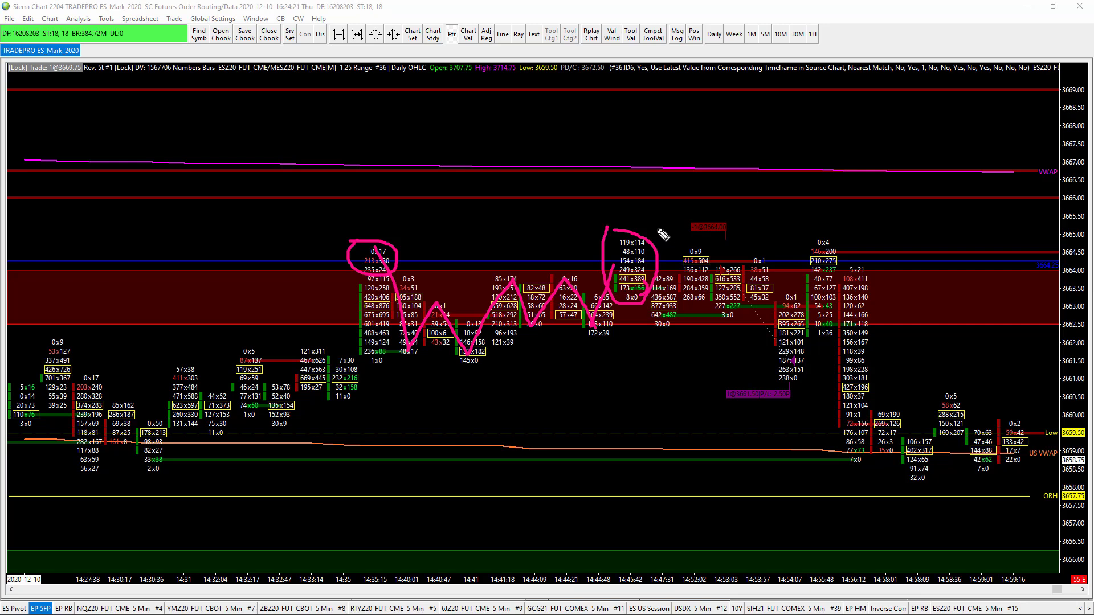
drag(658, 226, 667, 258)
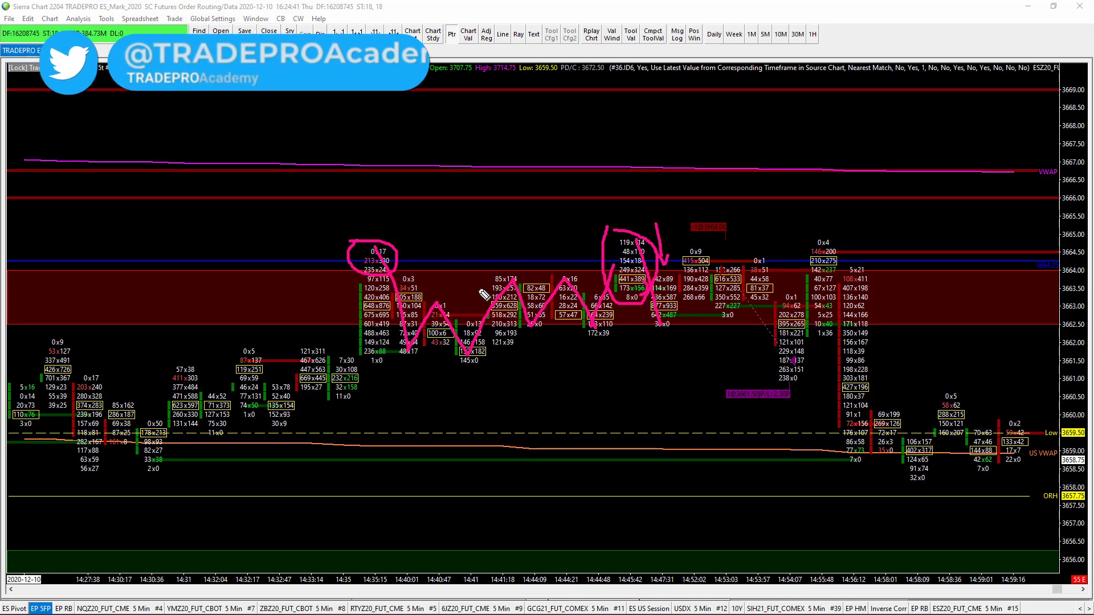
mouse_move(674, 209)
mouse_down()
mouse_move(701, 249)
mouse_move(684, 233)
mouse_up()
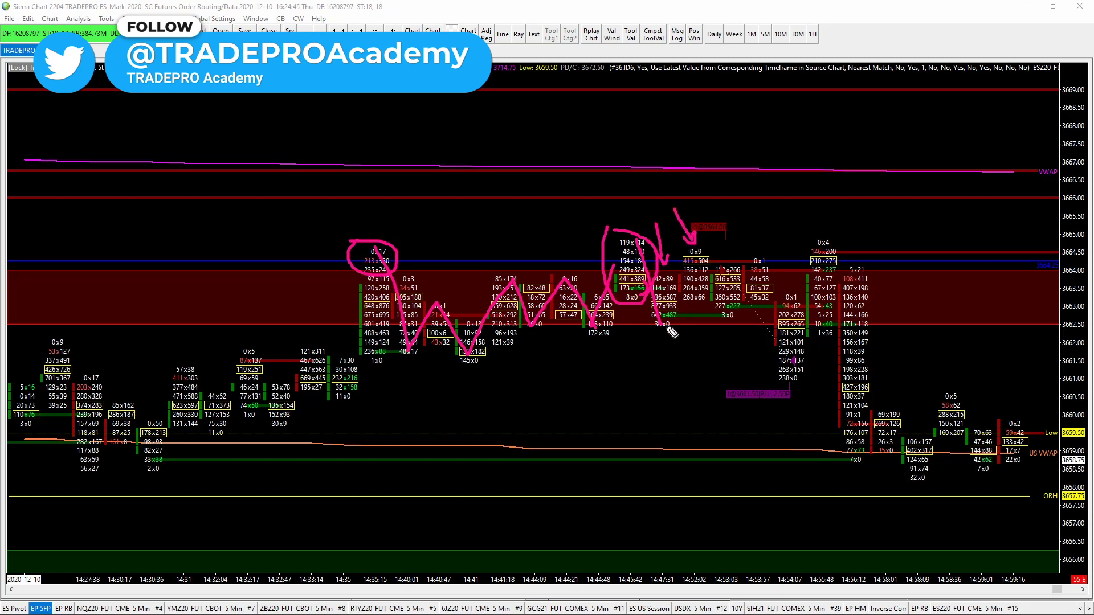
drag(664, 330, 684, 278)
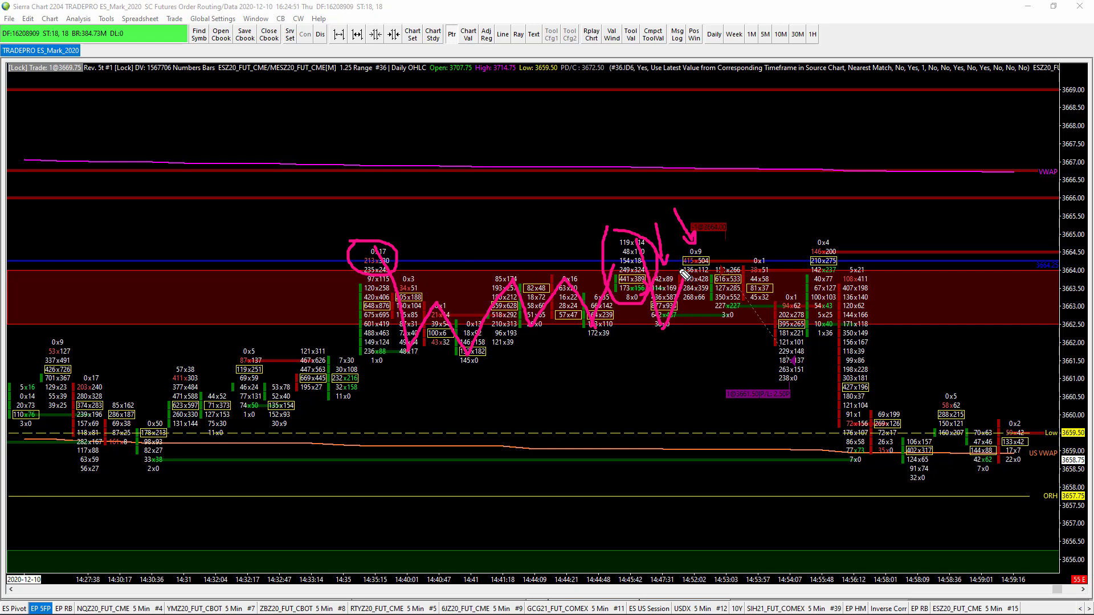
mouse_move(670, 266)
mouse_down()
mouse_move(700, 270)
mouse_move(671, 261)
mouse_up()
key(ctrl+z)
Mark the 3664.25 level, trace the drop from the highs near it to a line at about 3661.25, and clear the drawings
mouse_move(1064, 260)
mouse_down()
mouse_move(1040, 259)
mouse_move(1064, 262)
mouse_up()
drag(705, 249, 715, 248)
drag(707, 255, 747, 247)
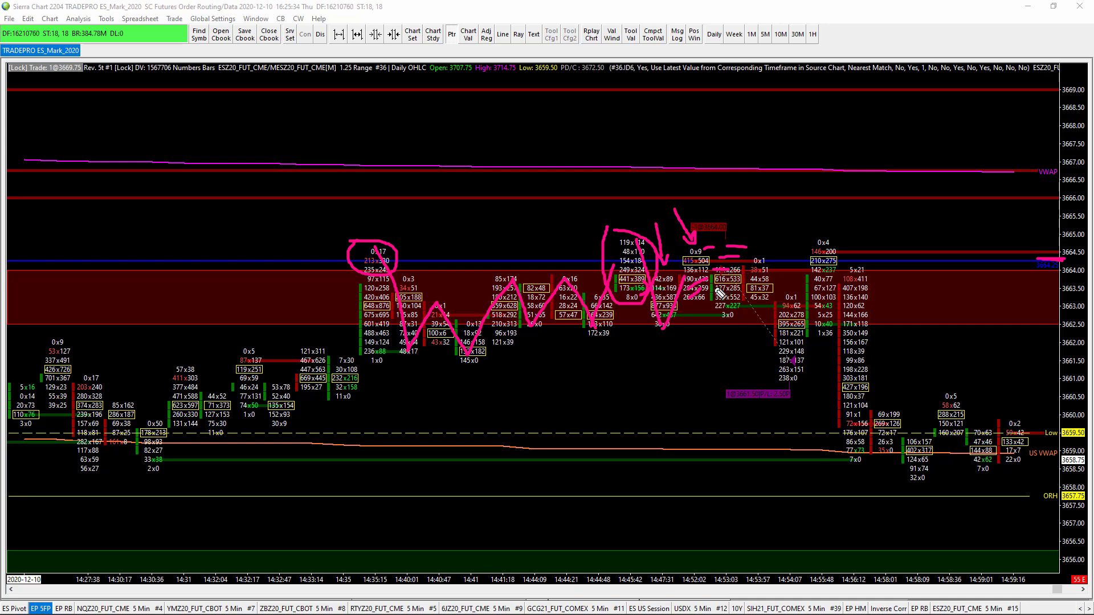
drag(697, 266, 721, 272)
mouse_move(743, 259)
mouse_down()
mouse_move(778, 355)
mouse_move(852, 368)
mouse_up()
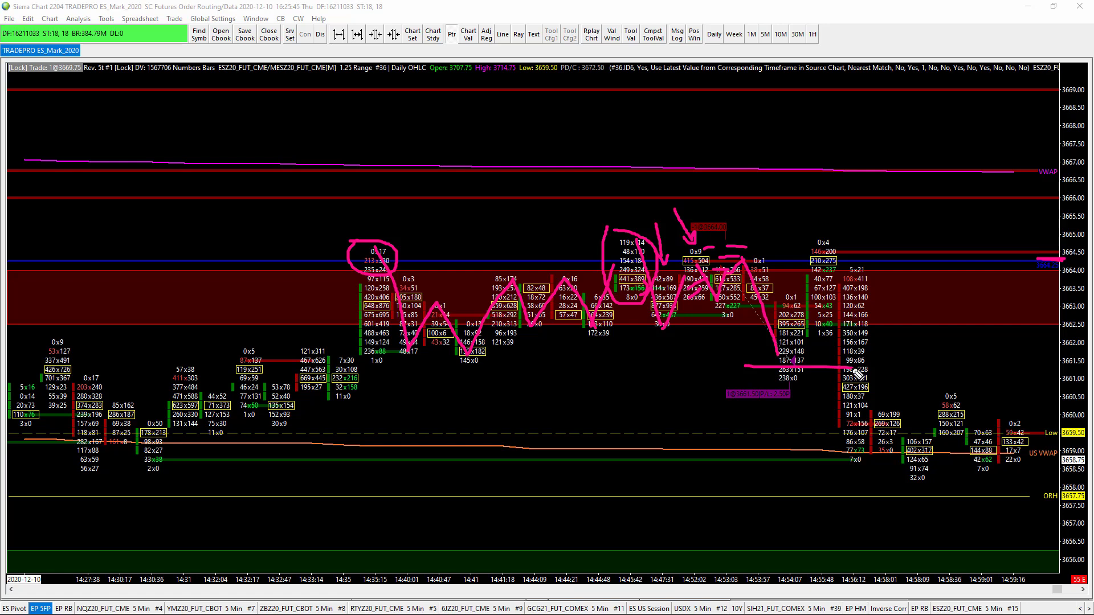
key(ctrl+z)
key(Delete)
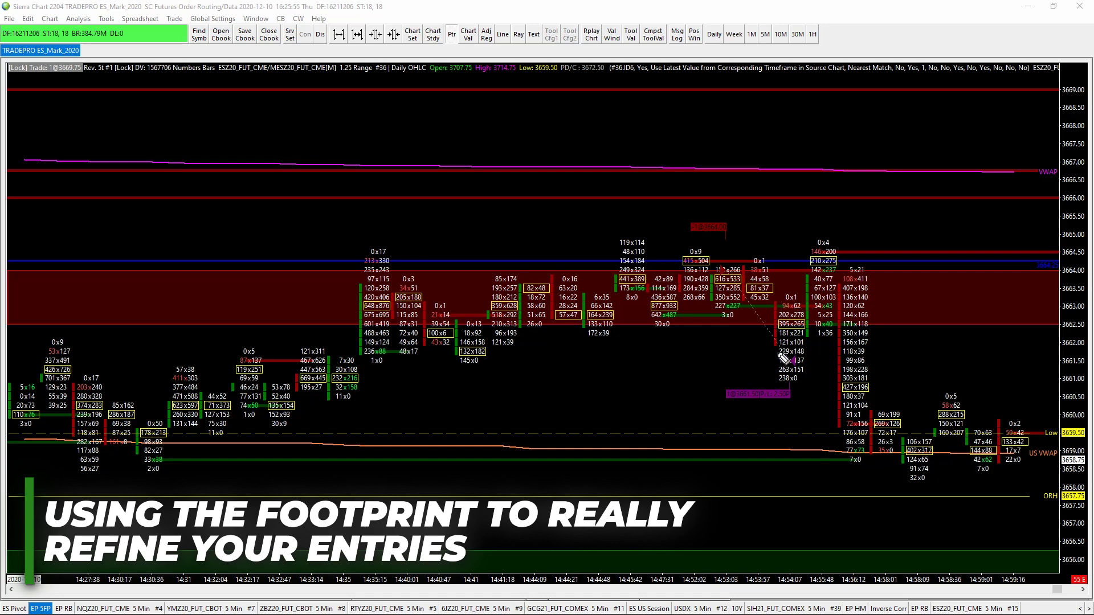
Circle the 14:52:02 and 14:35:15 footprint highs and draw lines at about 3665.50 and 3661.25 around the short trade
mouse_move(696, 237)
mouse_down()
mouse_move(681, 263)
mouse_move(714, 256)
mouse_move(703, 237)
mouse_up()
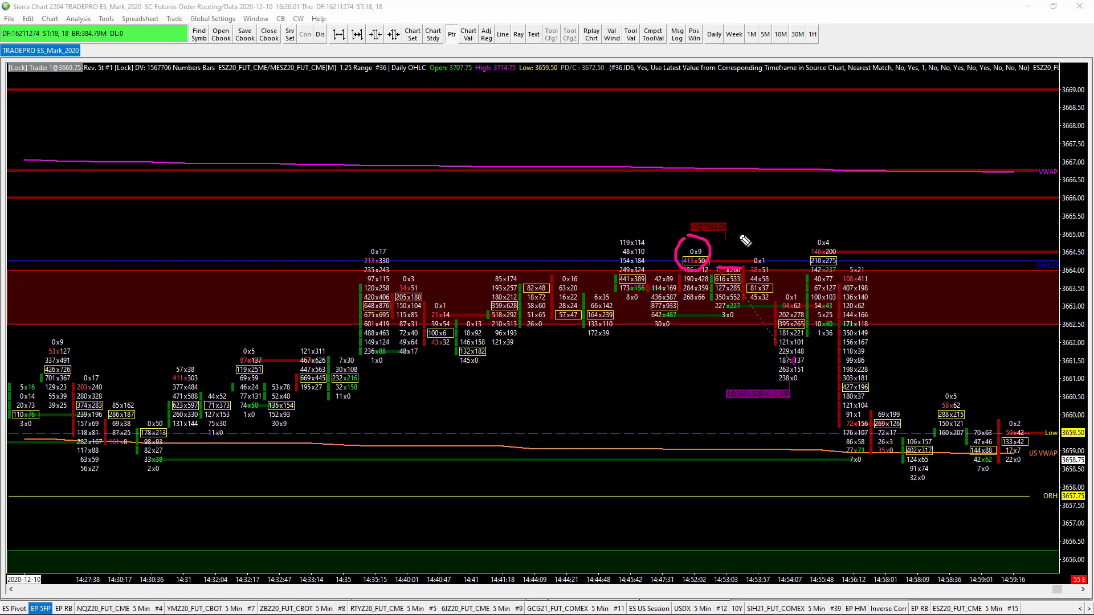
click(726, 216)
drag(757, 224, 715, 223)
mouse_move(758, 374)
mouse_down()
mouse_move(731, 372)
mouse_move(782, 371)
mouse_up()
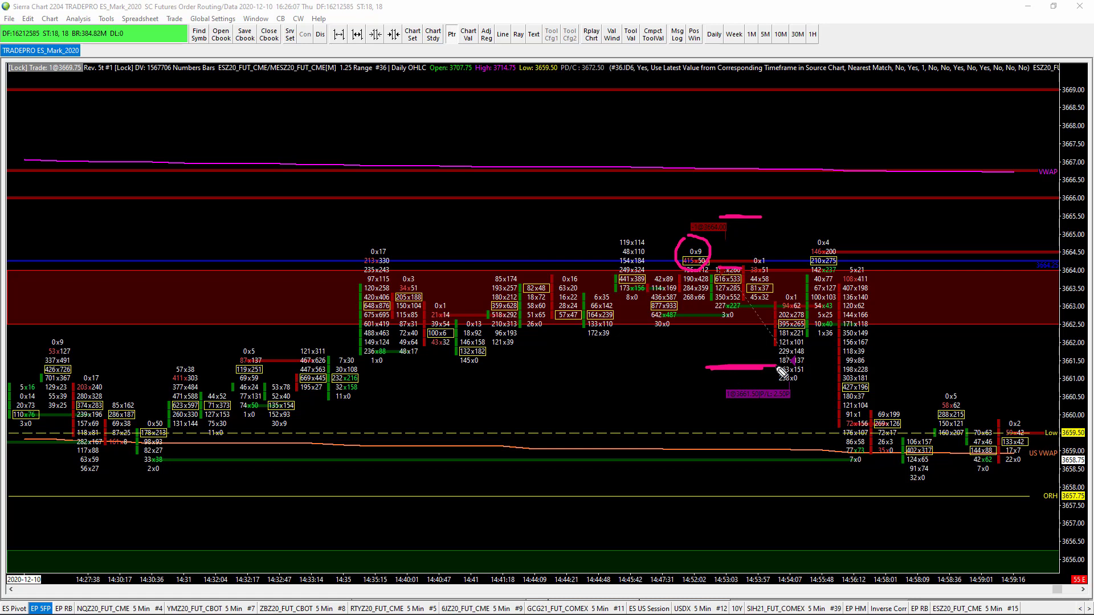
mouse_move(360, 254)
mouse_down()
mouse_move(370, 250)
mouse_move(359, 255)
mouse_up()
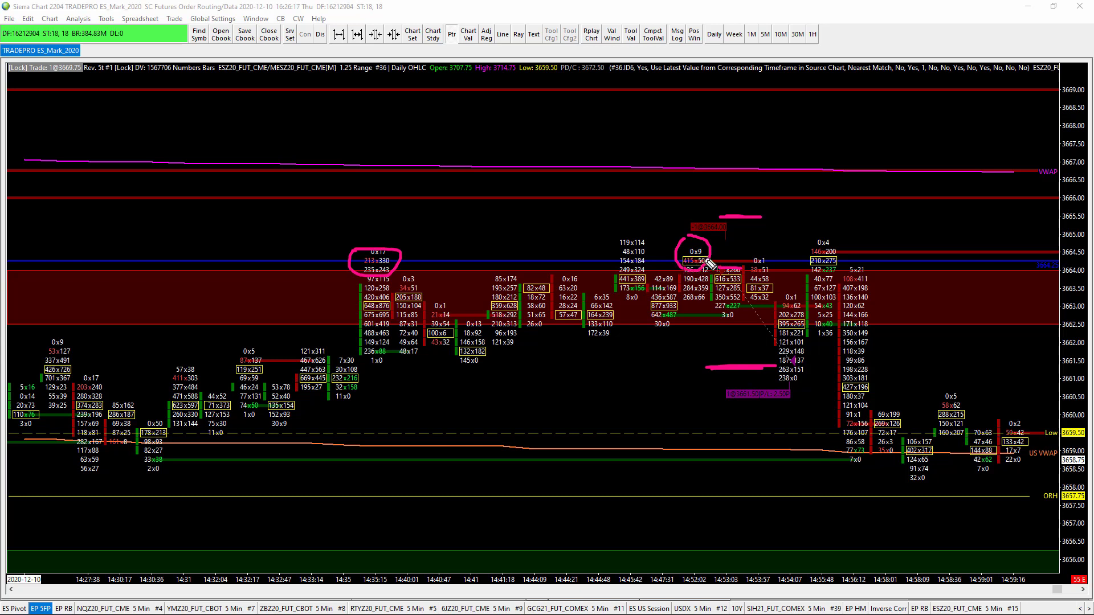
mouse_move(756, 251)
mouse_down()
mouse_move(778, 197)
mouse_move(800, 203)
mouse_up()
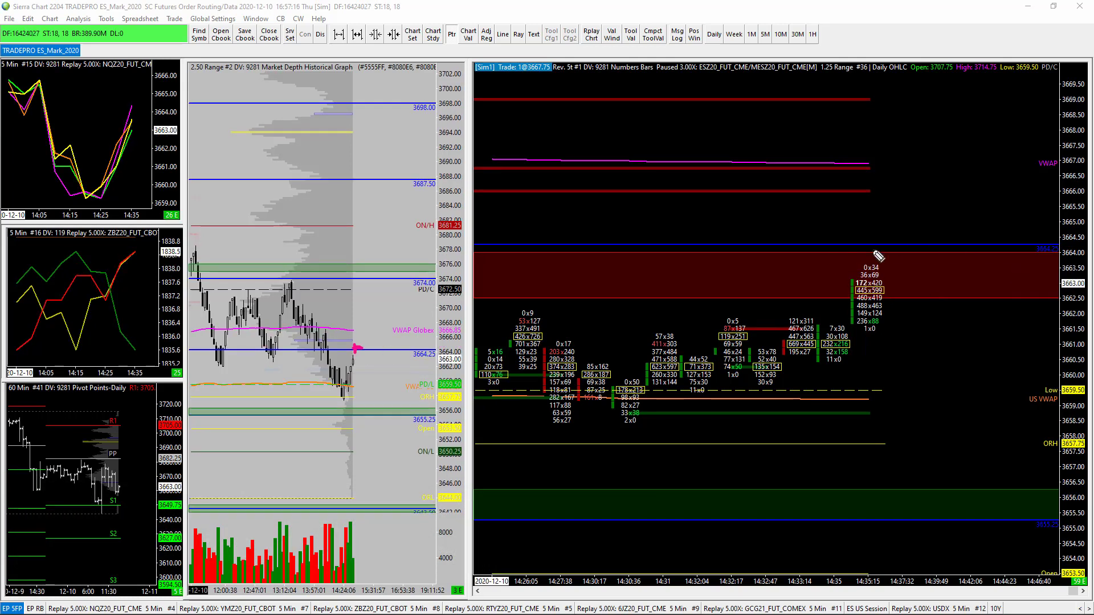
Point to 3664.25 on the replay footprint chart and draw range lines from the 14:35:15 bar's circled high and low
drag(810, 217, 838, 243)
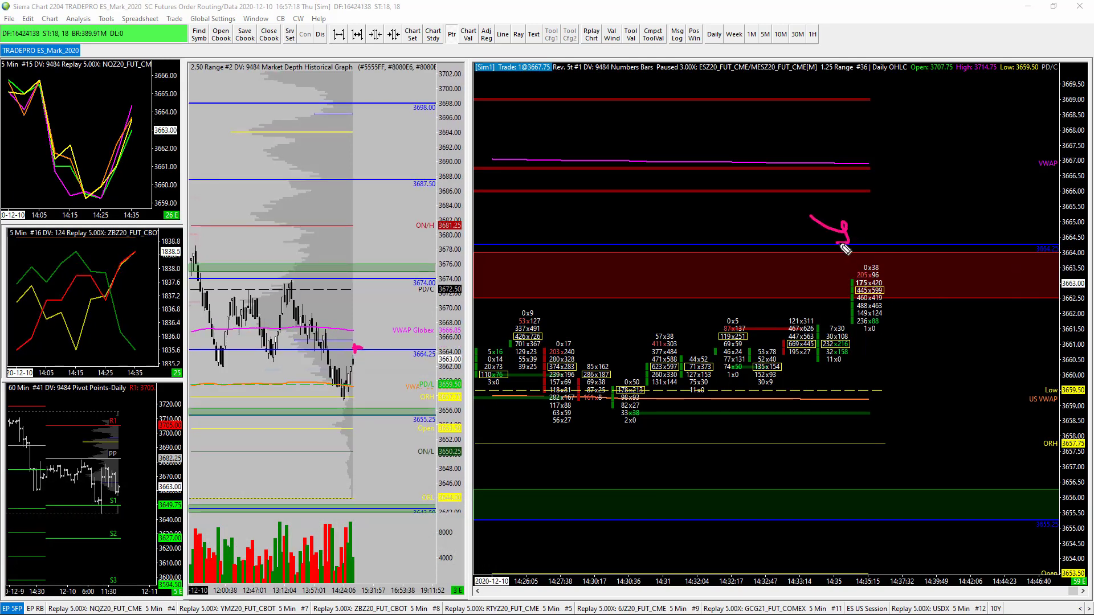
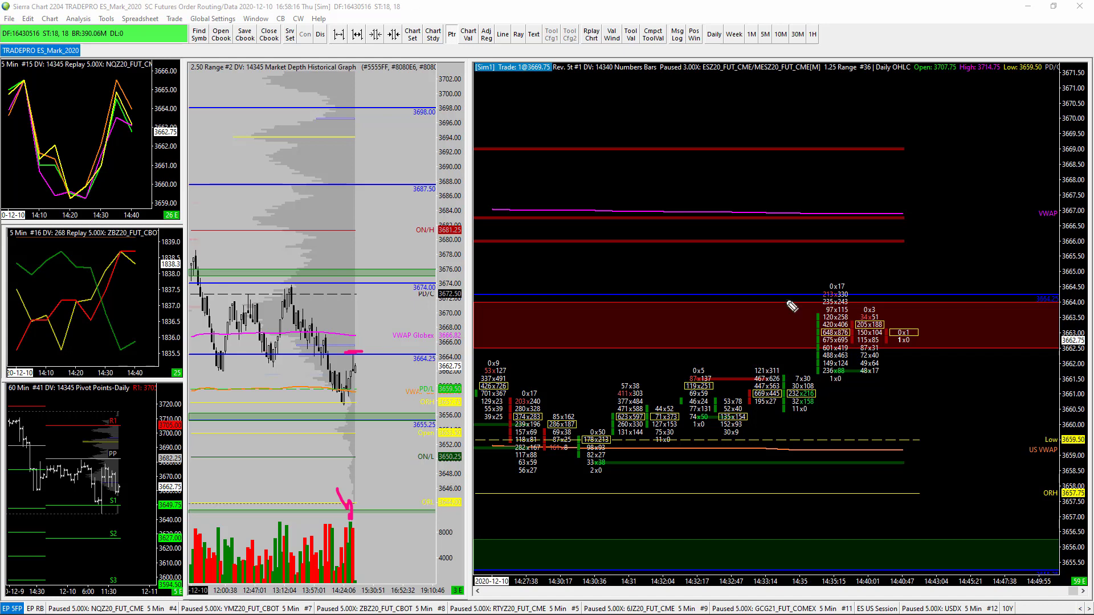
mouse_move(826, 283)
mouse_down()
mouse_move(831, 302)
mouse_move(827, 287)
mouse_up()
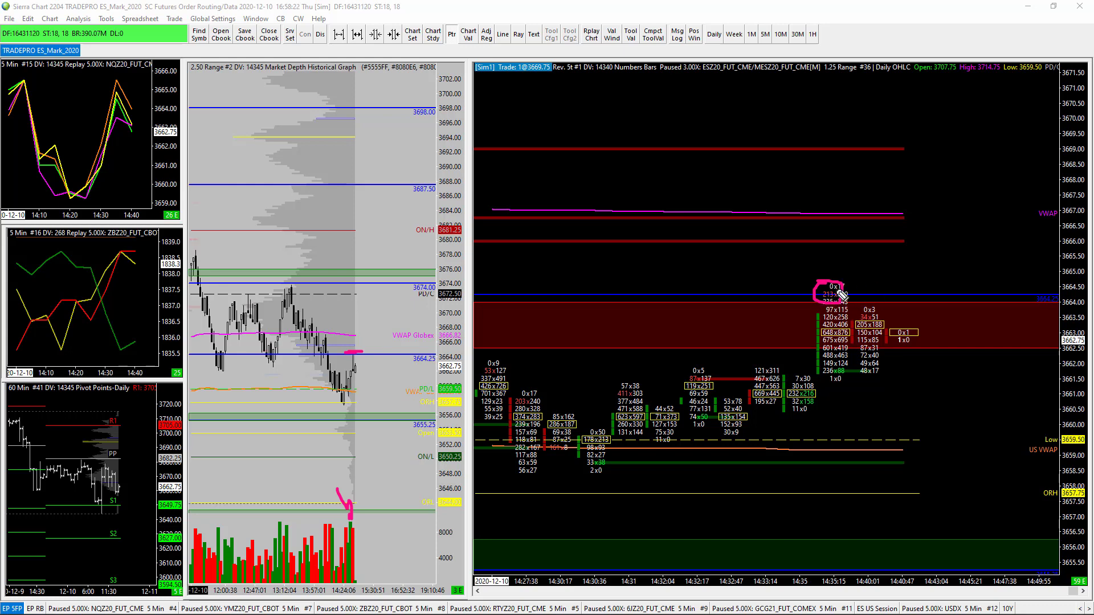
mouse_move(841, 285)
mouse_down()
mouse_move(867, 371)
mouse_move(856, 386)
mouse_move(839, 365)
mouse_move(855, 375)
mouse_move(839, 370)
mouse_move(1013, 368)
mouse_up()
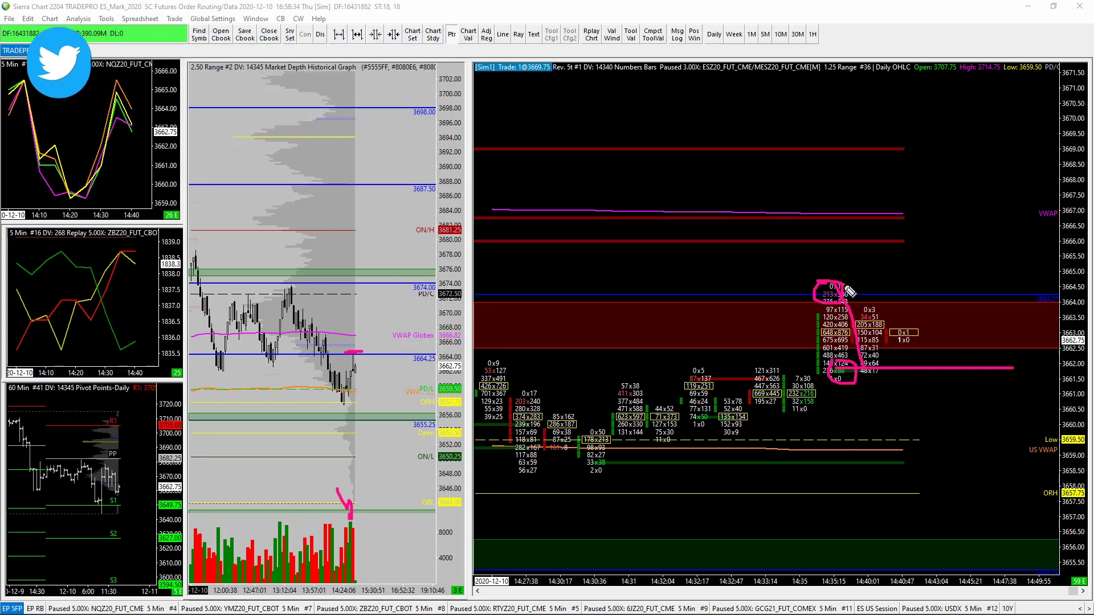
drag(844, 294, 1032, 297)
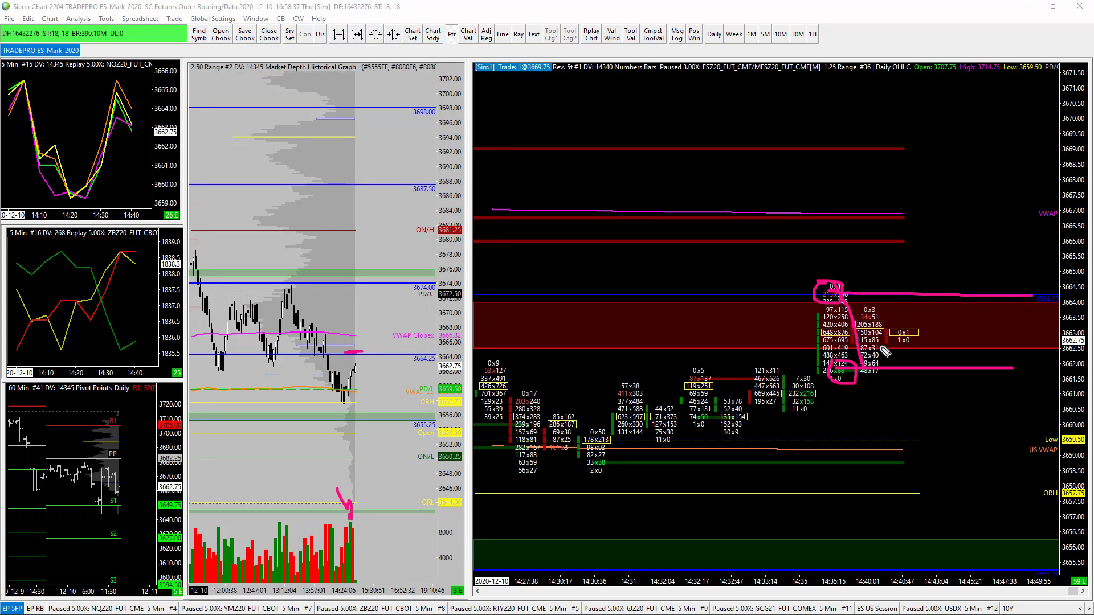
Sketch a price path that oscillates inside the range, pokes above 3664.25 and breaks below the lower line
mouse_move(868, 330)
mouse_down()
mouse_move(897, 332)
mouse_move(920, 356)
mouse_move(942, 350)
mouse_move(966, 271)
mouse_move(977, 313)
mouse_move(992, 296)
mouse_up()
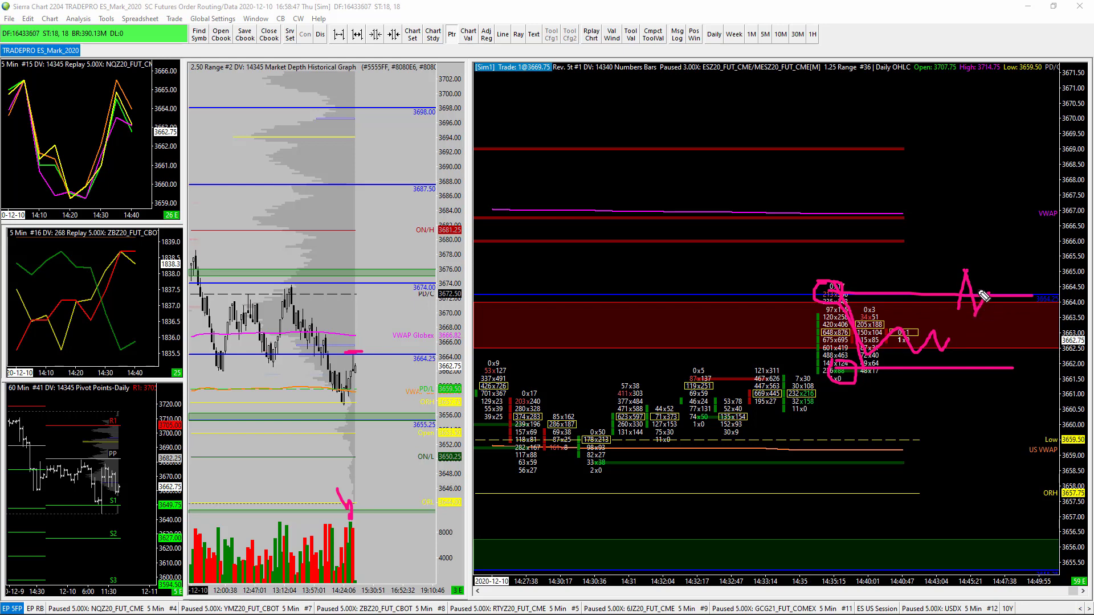
drag(992, 296, 1026, 374)
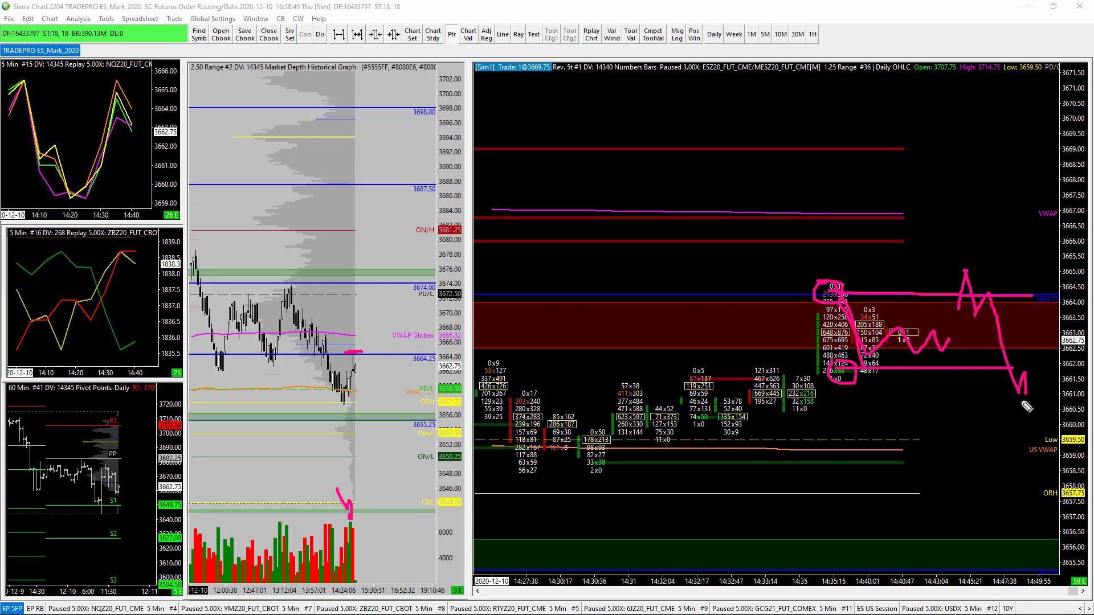
Undo the sketched price path, circles and range lines left on the depth and footprint charts
key(ctrl+z)
key(ctrl+z)
key(ctrl+z)
key(ctrl+z)
key(ctrl+z)
key(ctrl+z)
key(ctrl+z)
key(ctrl+z)
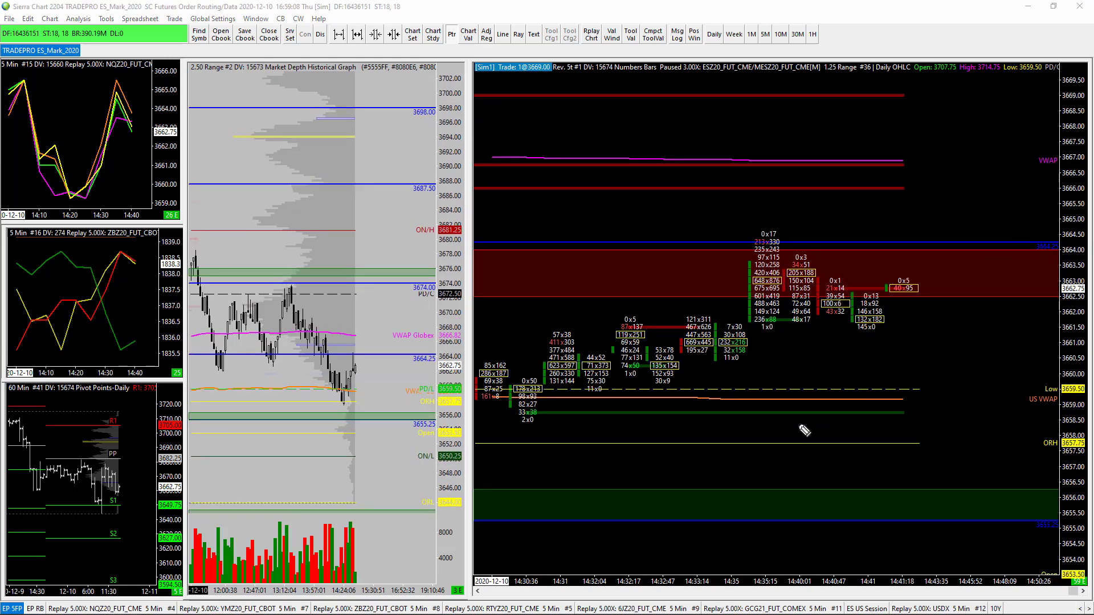
Draw lines at about 3661.00 and 3661.75 below the range and one at about 3664.25 from the circled 14:35:15 high
drag(747, 341, 898, 339)
drag(769, 317, 892, 317)
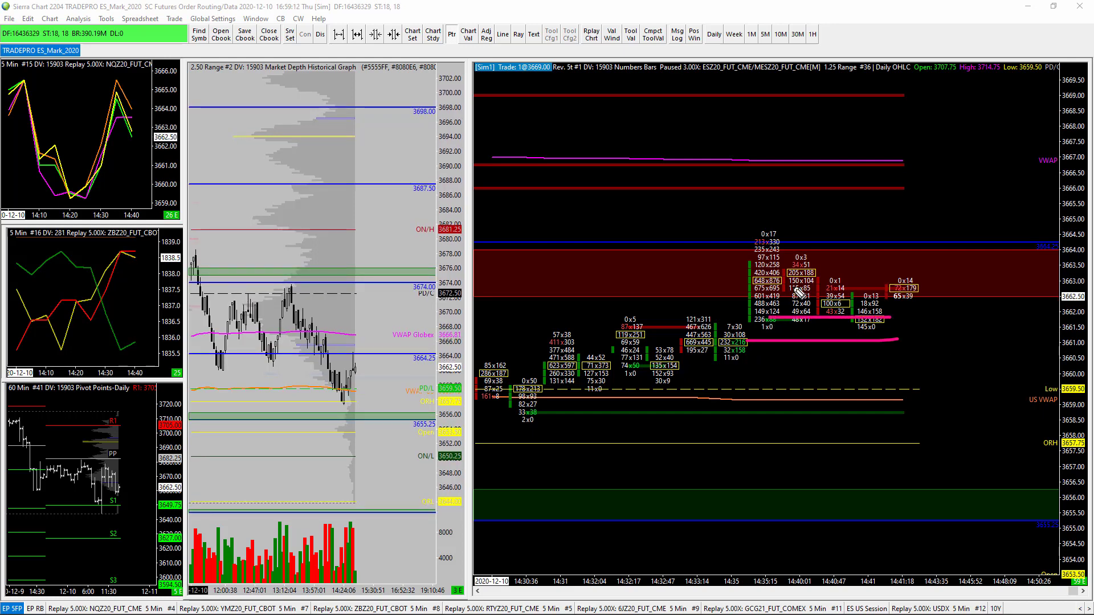
drag(766, 238, 1020, 240)
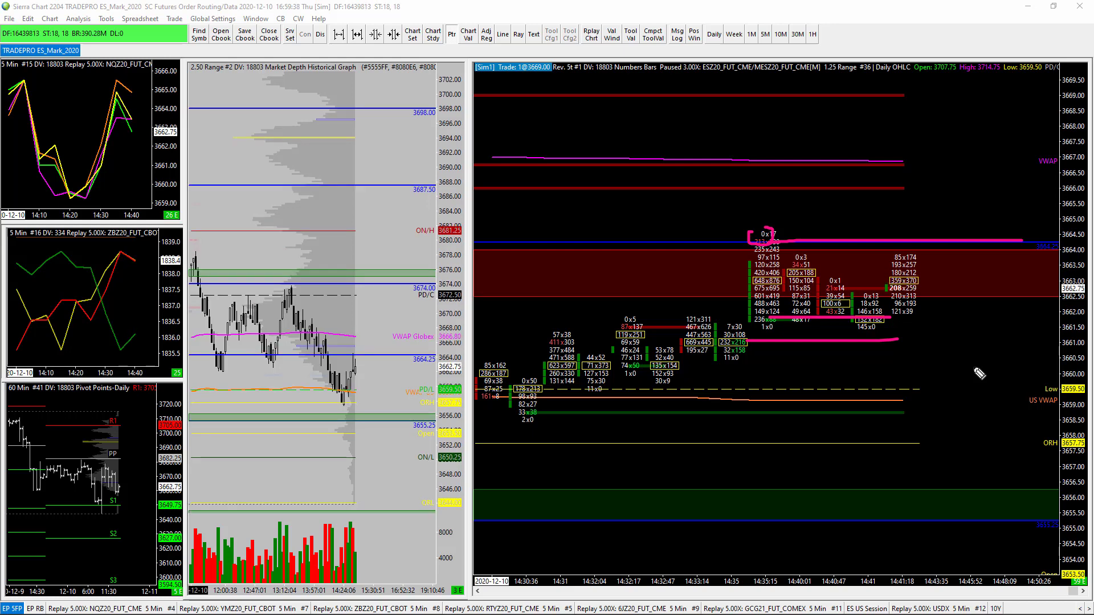
Circle the 14:40:01 bar's high, sketch the price swings up toward 3664.25, and clear the drawings
mouse_move(805, 259)
mouse_down()
mouse_move(809, 269)
mouse_move(905, 264)
mouse_up()
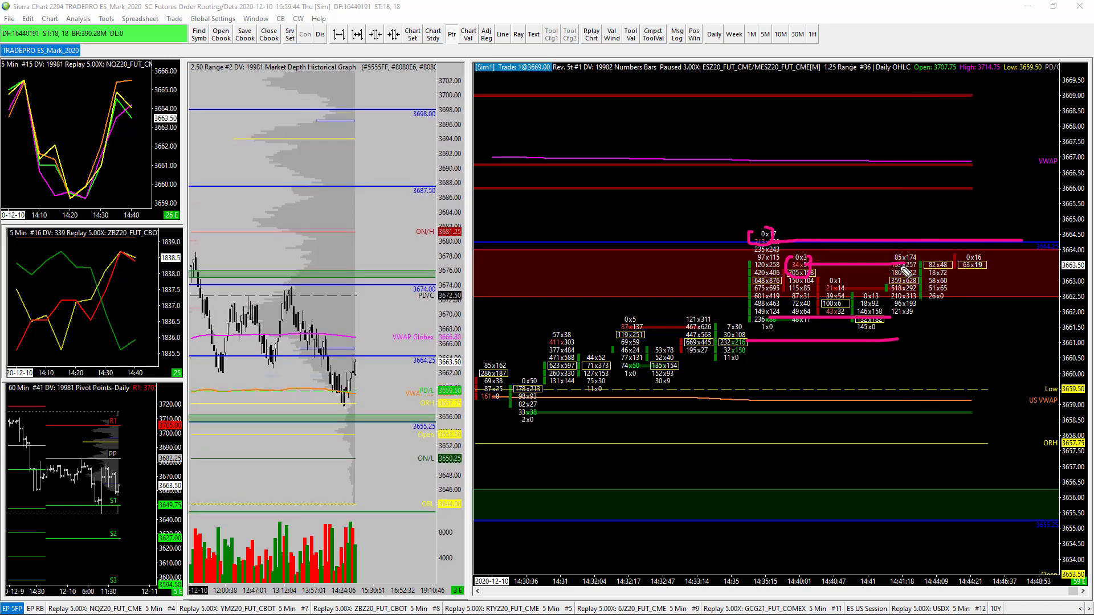
mouse_move(903, 252)
mouse_down()
mouse_move(947, 299)
mouse_move(972, 247)
mouse_up()
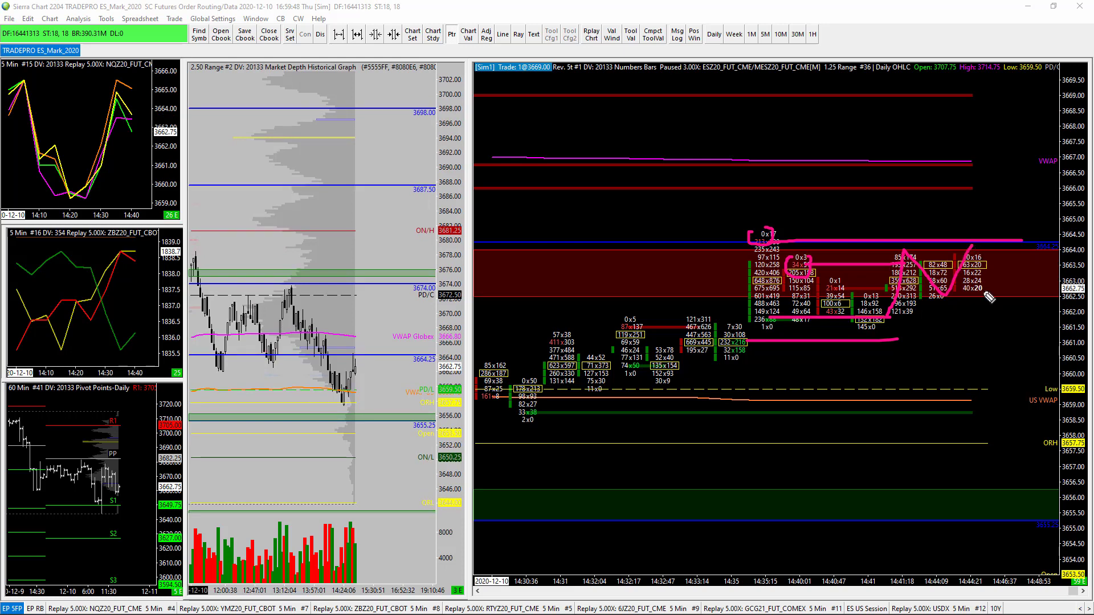
key(ctrl+z)
key(ctrl+z)
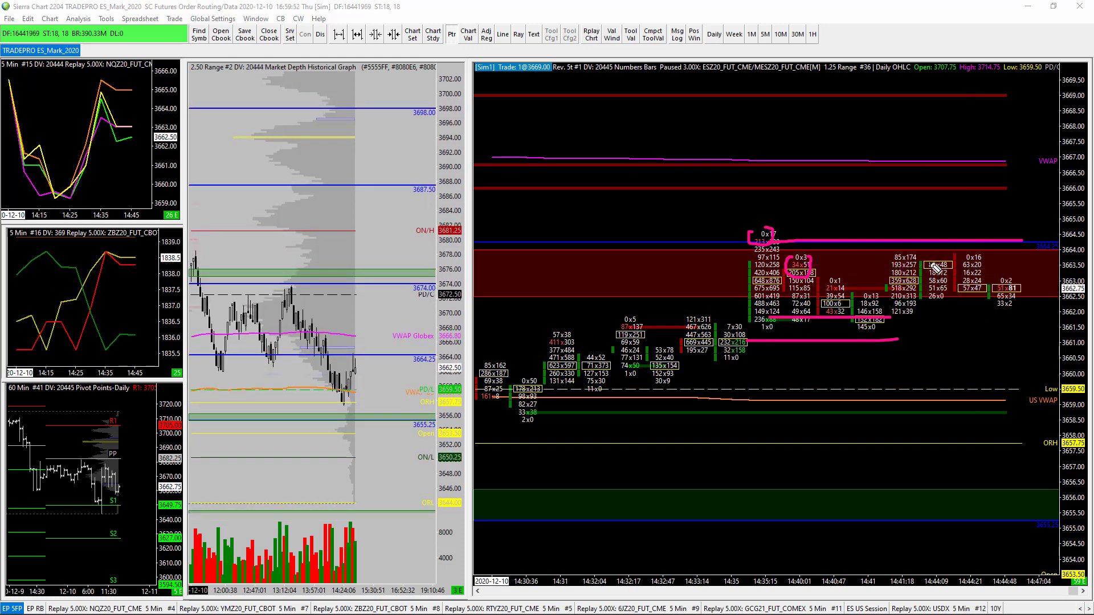
mouse_move(912, 258)
mouse_down()
mouse_move(888, 298)
mouse_move(964, 250)
mouse_up()
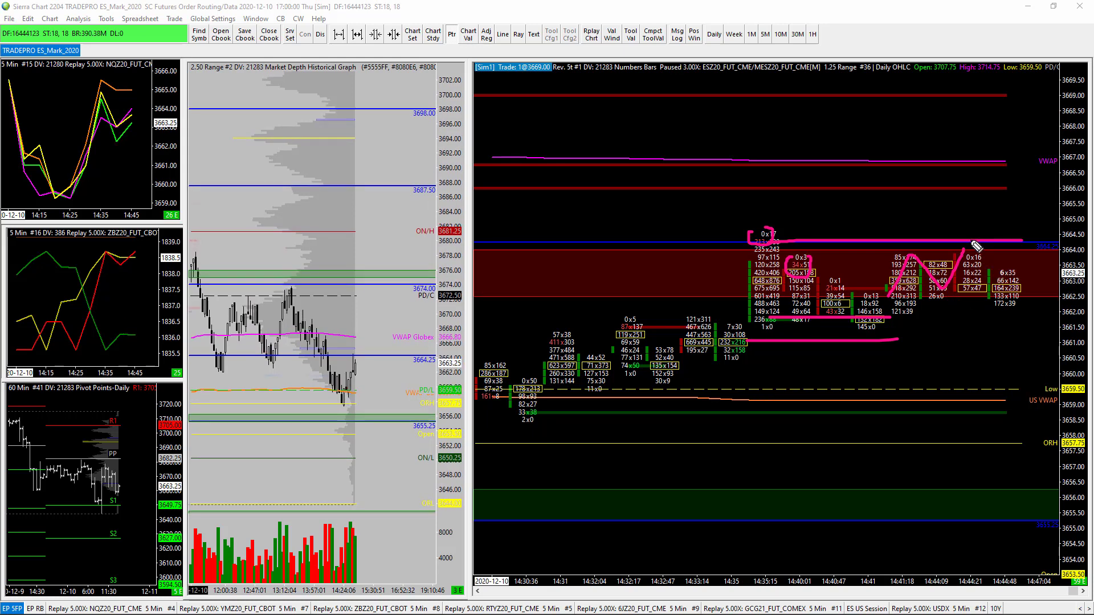
key(ctrl+z)
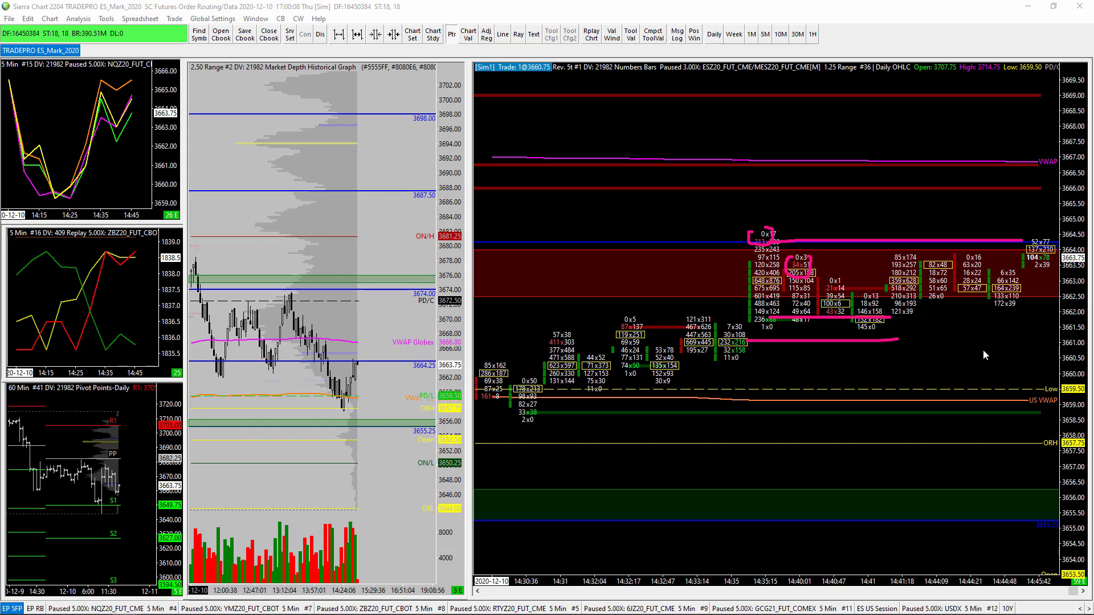
key(Escape)
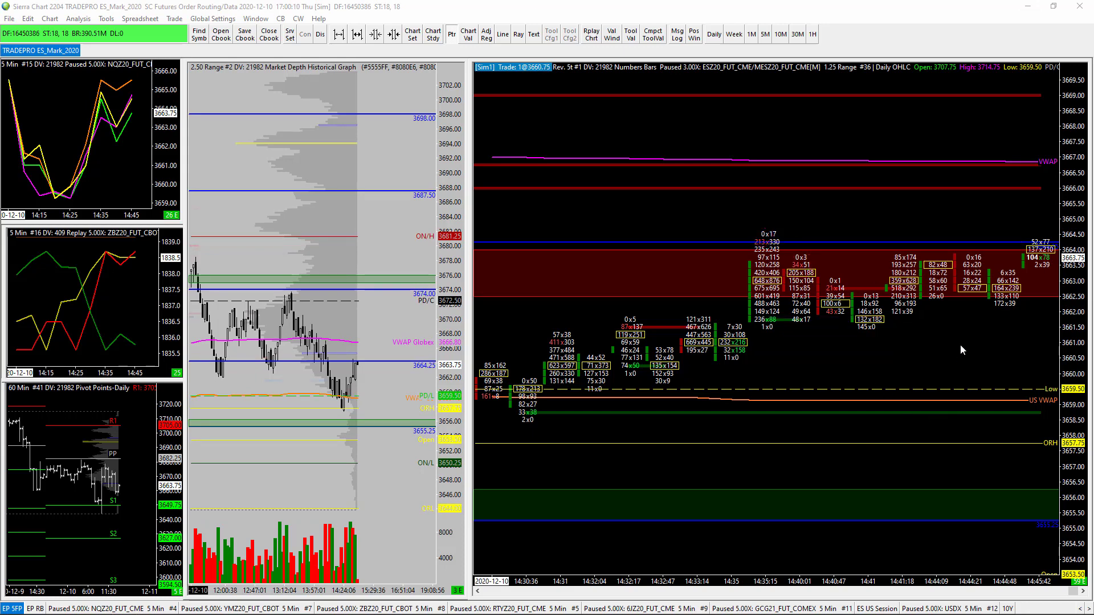
Circle the 14:35:15 high, extend a line near 3664.25 to the circled 14:45:42 bar, and clear the drawings
scroll(959, 344, down, 3)
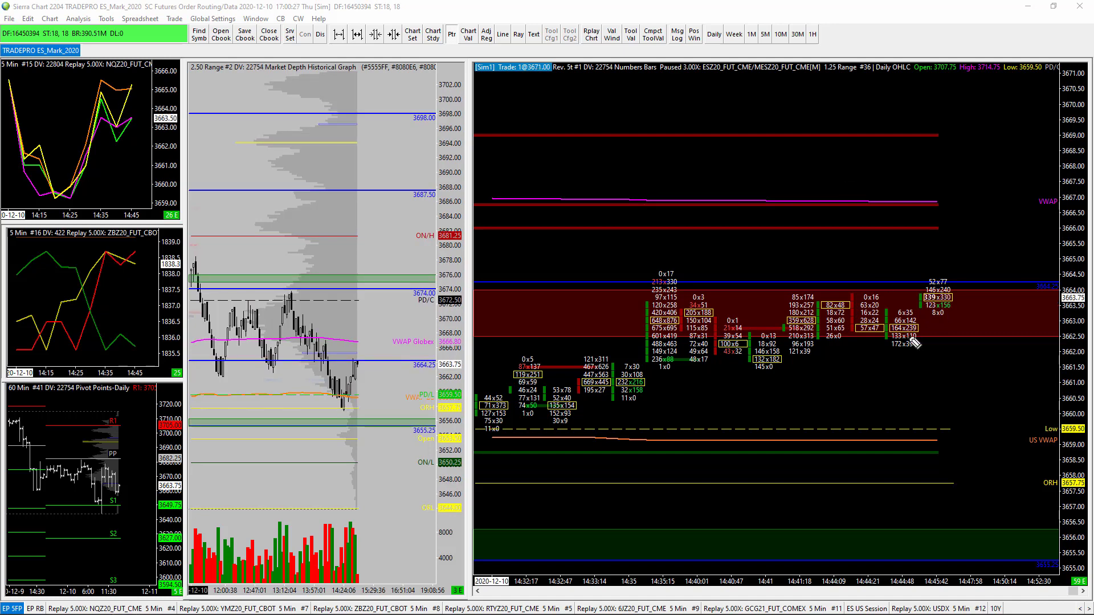
mouse_move(664, 270)
mouse_down()
mouse_move(691, 286)
mouse_move(912, 287)
mouse_up()
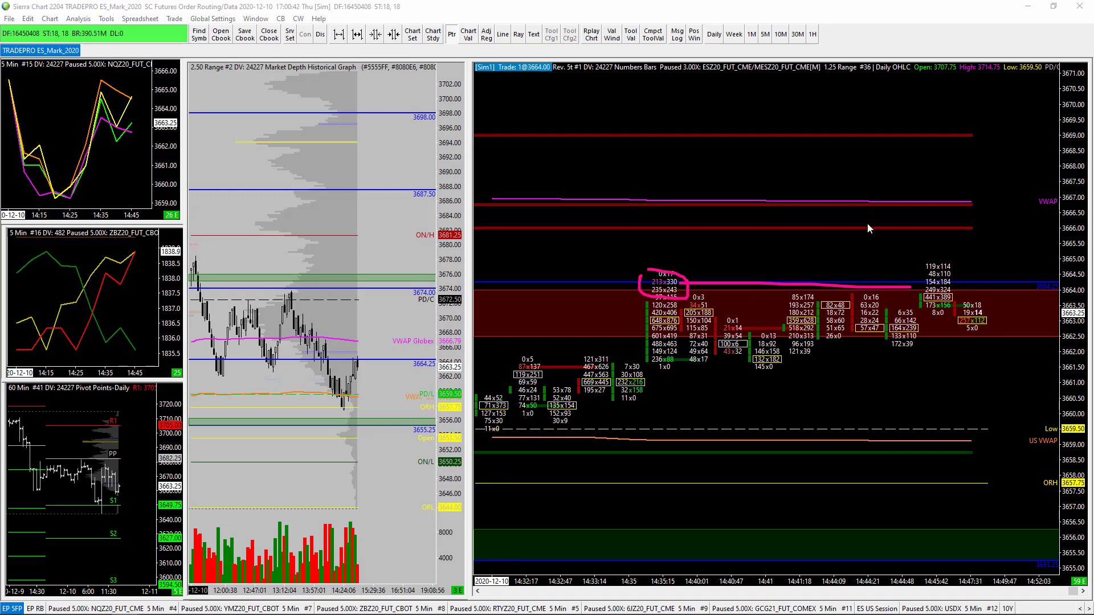
mouse_move(926, 251)
mouse_down()
mouse_move(912, 272)
mouse_move(930, 324)
mouse_move(950, 312)
mouse_move(942, 265)
mouse_up()
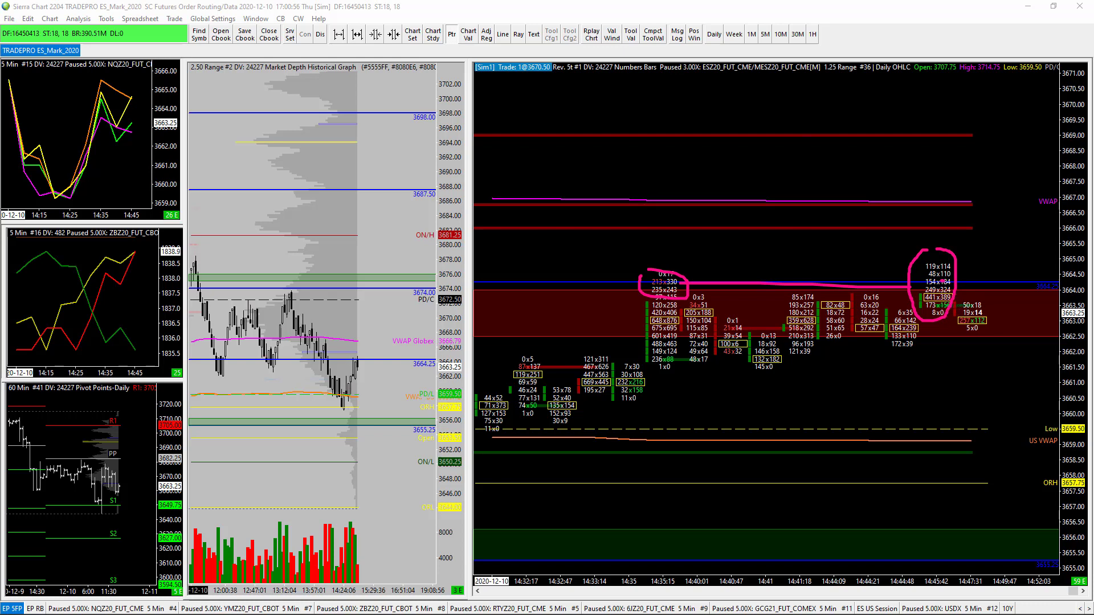
key(e)
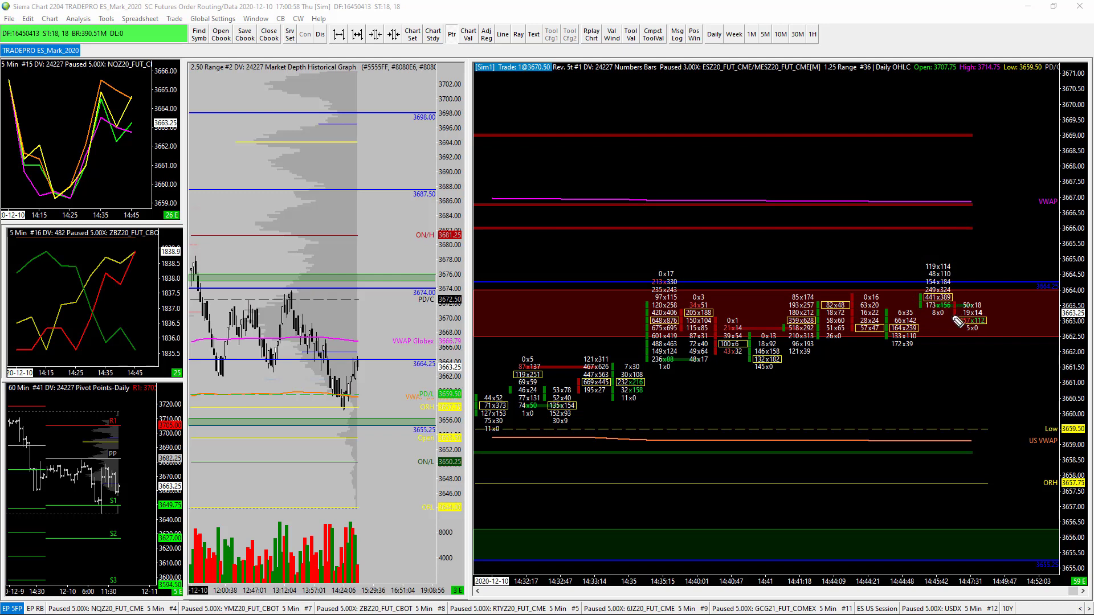
Mark levels at about 3663.75 and 3661.75 beside the 14:45:42 bar, underline the earlier swing lows and trace the price swings
mouse_move(940, 315)
mouse_down()
mouse_move(955, 305)
mouse_move(934, 297)
mouse_move(949, 318)
mouse_up()
mouse_move(941, 365)
mouse_down()
mouse_move(1007, 365)
mouse_move(977, 360)
mouse_up()
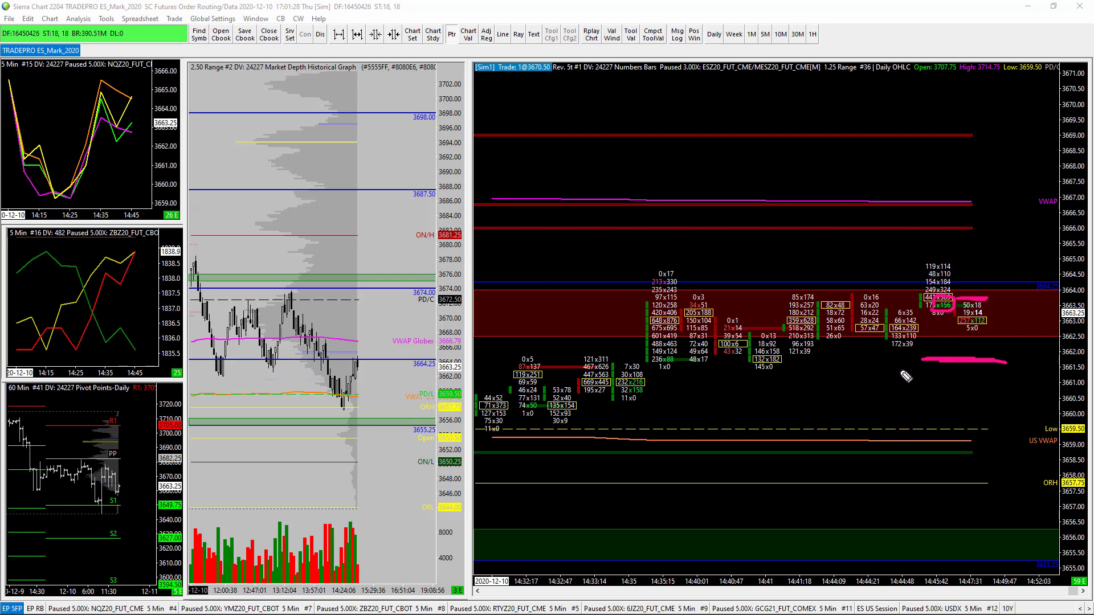
drag(747, 372, 786, 372)
drag(891, 354, 923, 353)
mouse_move(677, 272)
mouse_down()
mouse_move(760, 366)
mouse_move(839, 311)
mouse_move(903, 344)
mouse_up()
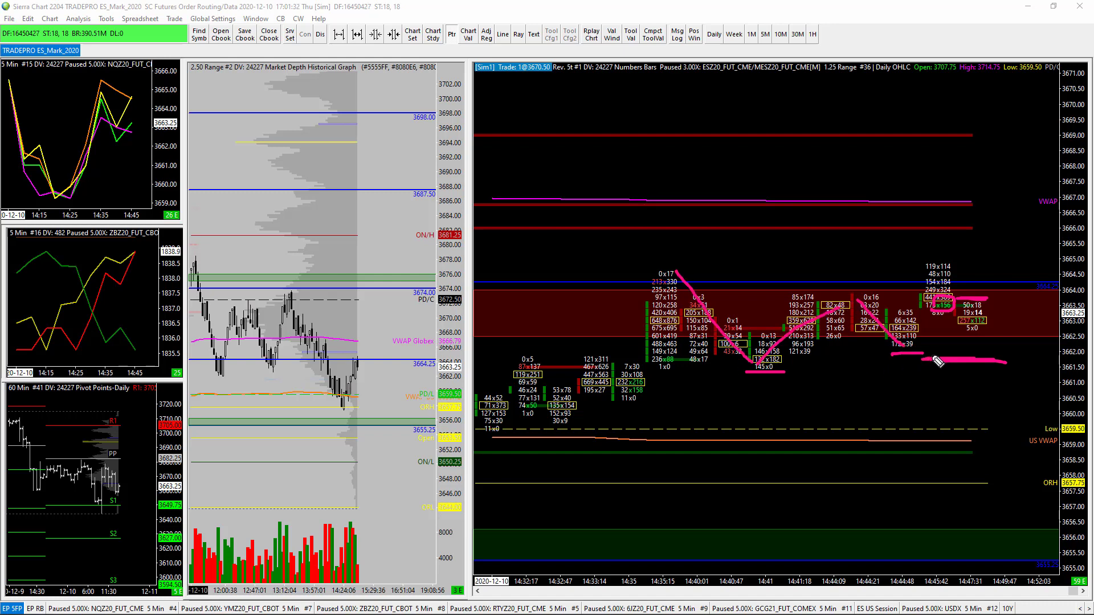
Undo the swing path and all level marks on the footprint chart
key(ctrl+z)
key(ctrl+z)
key(ctrl+z)
key(ctrl+z)
key(ctrl+z)
key(ctrl+z)
key(ctrl+z)
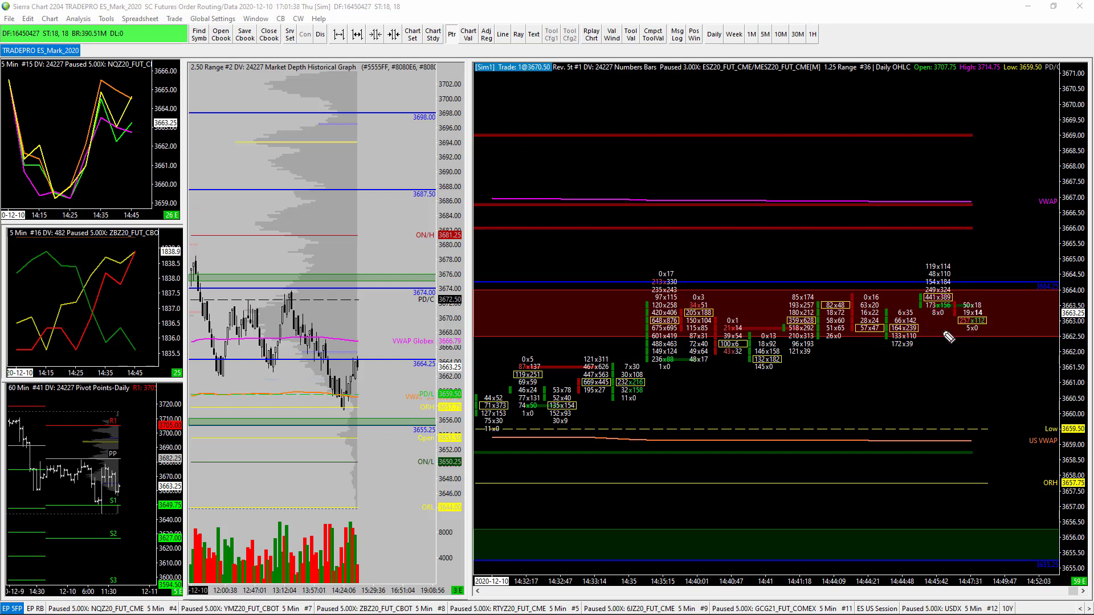
Resume the chart replay, sketch a rise from about 3662.50 to 3665.25, and clear it
key(space)
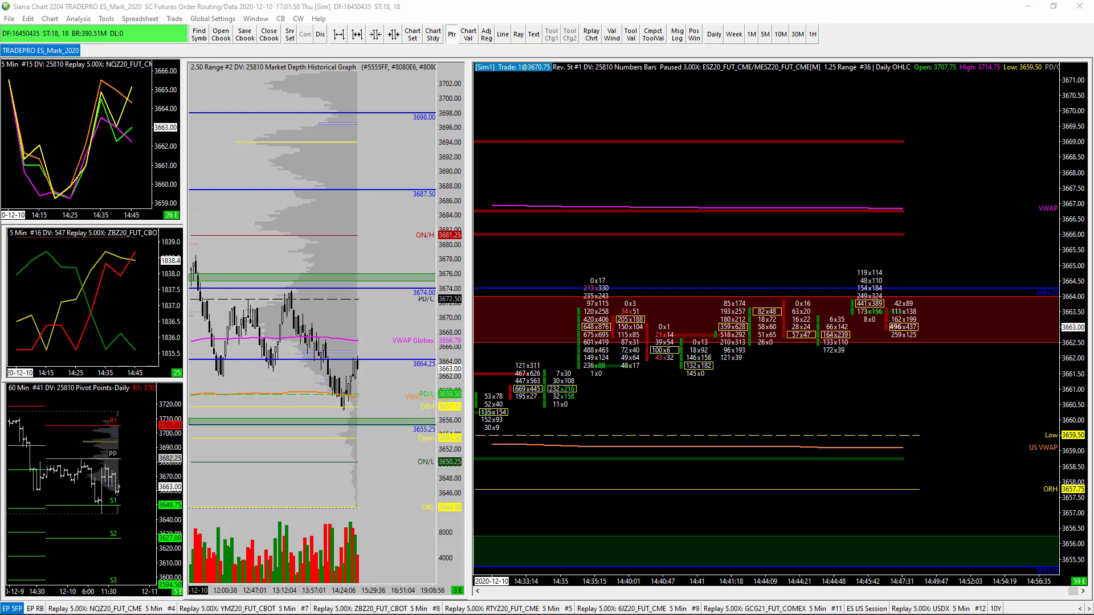
drag(951, 264, 950, 261)
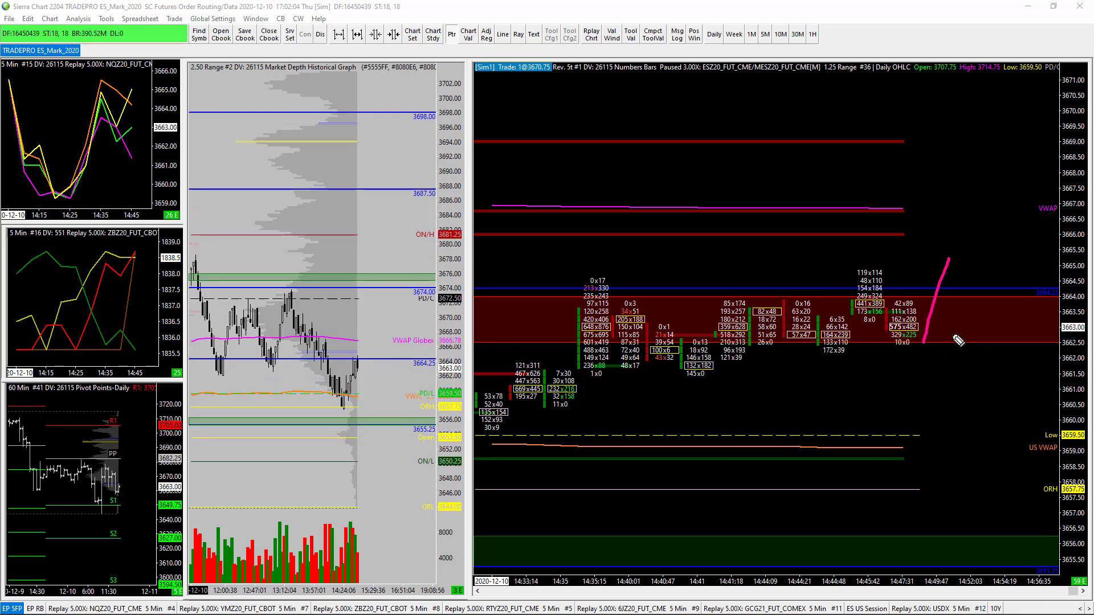
key(Escape)
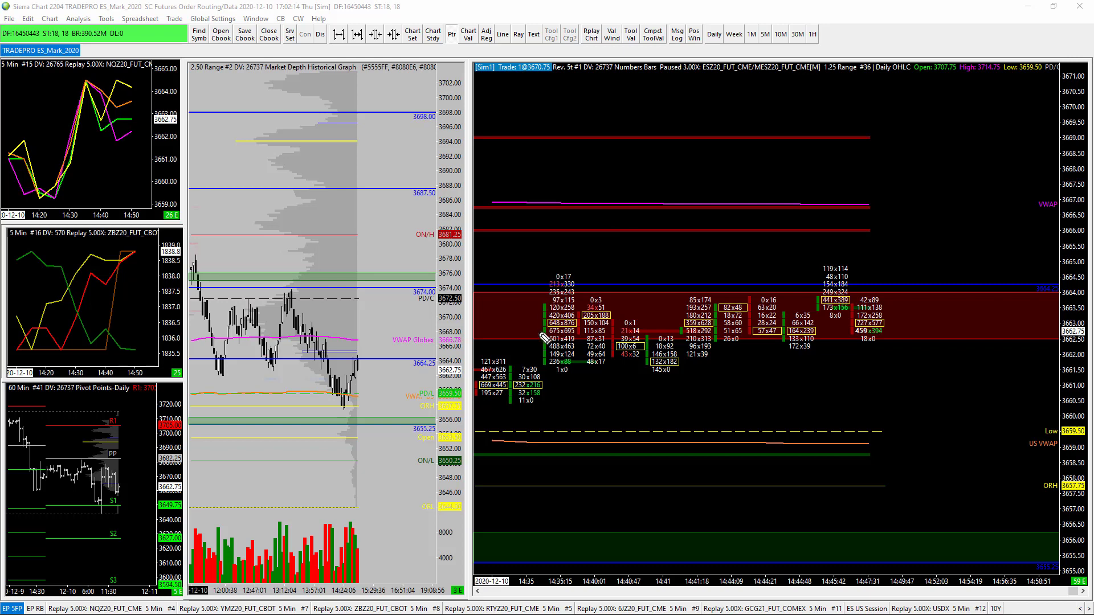
Circle the 14:35:15 high, extend its level, trace the swings across the range and point an arrow at the 14:45:42 high
mouse_move(570, 263)
mouse_down()
mouse_move(568, 300)
mouse_move(554, 265)
mouse_move(574, 293)
mouse_move(843, 292)
mouse_up()
mouse_move(562, 298)
mouse_down()
mouse_move(704, 308)
mouse_move(732, 335)
mouse_move(758, 313)
mouse_move(803, 343)
mouse_move(849, 279)
mouse_up()
drag(819, 231, 825, 261)
mouse_move(814, 246)
mouse_down()
mouse_move(825, 261)
mouse_move(838, 246)
mouse_up()
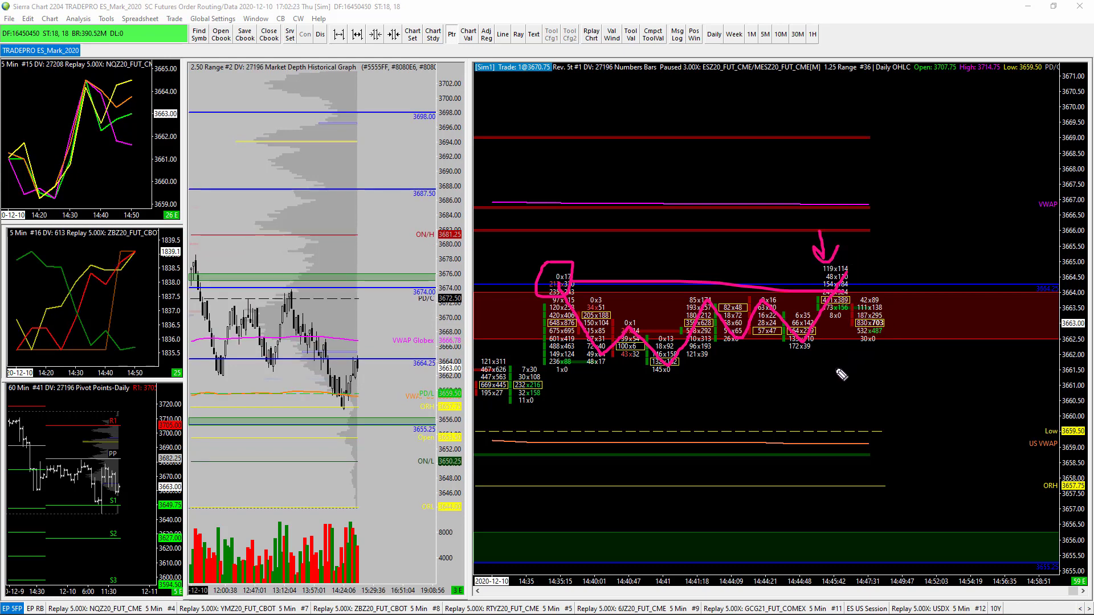
Point to the circled low of the 14:47:31 bar and draw short lines at about 3663.50 and 3662.75
mouse_move(824, 387)
mouse_down()
mouse_move(860, 352)
mouse_move(873, 369)
mouse_up()
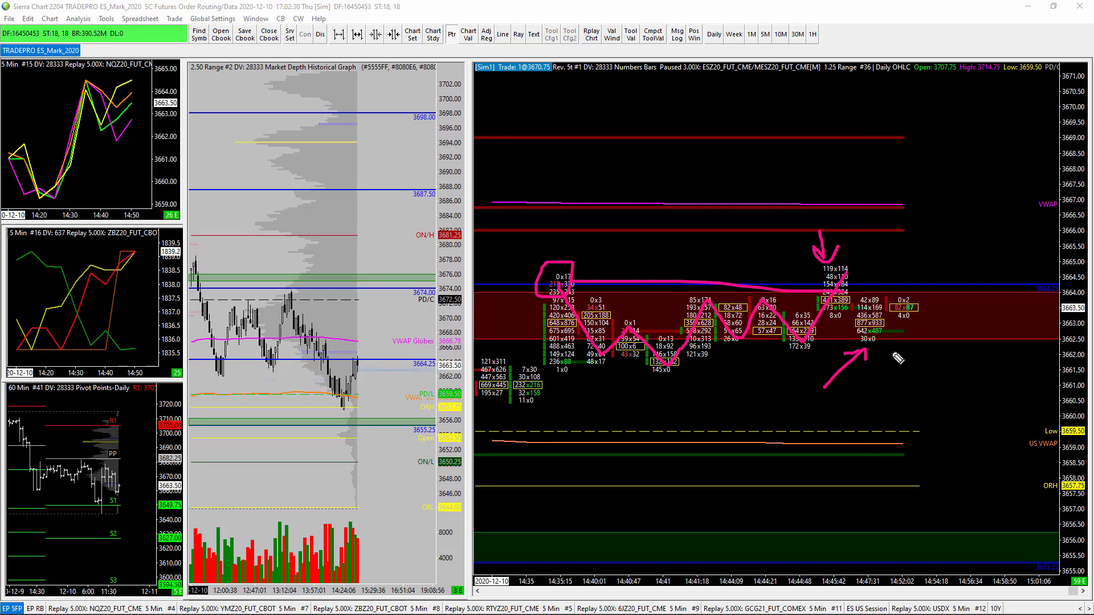
key(ctrl+z)
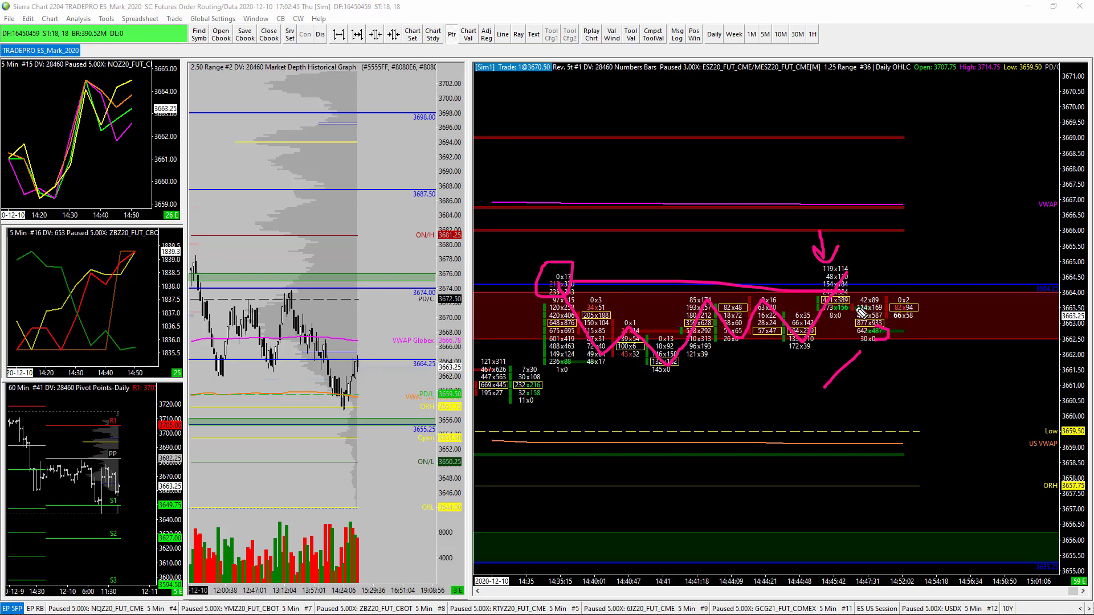
drag(965, 312, 991, 309)
drag(907, 334, 978, 332)
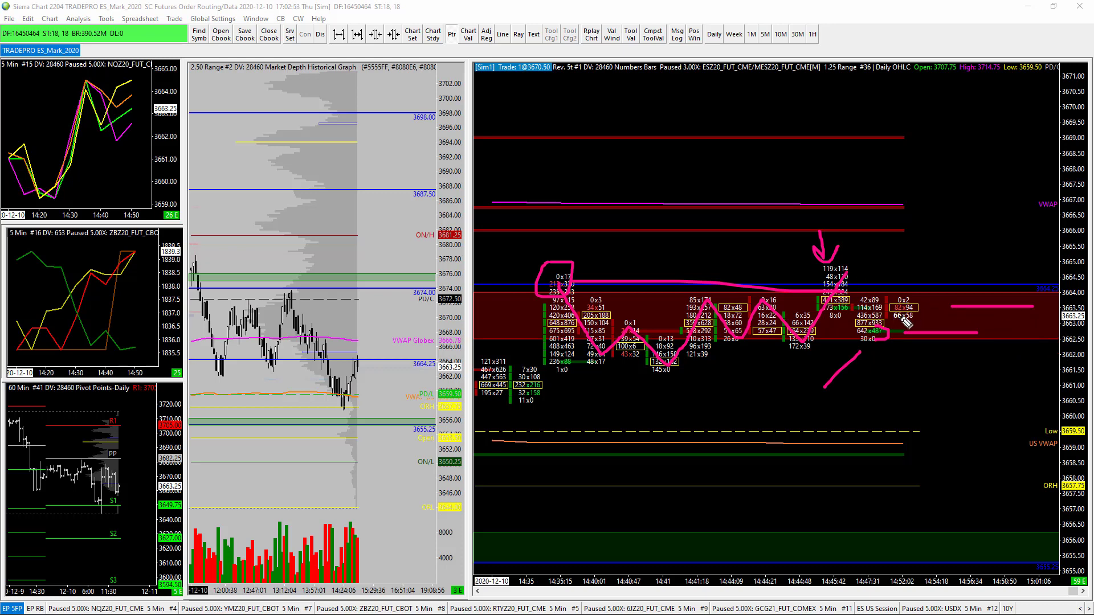
Sketch a push from the 14:52:02 bar above 3664.25 and a drop to about 3660.00, and clear the drawings
mouse_move(893, 322)
mouse_down()
mouse_move(901, 280)
mouse_move(893, 289)
mouse_move(907, 267)
mouse_up()
drag(932, 295, 978, 412)
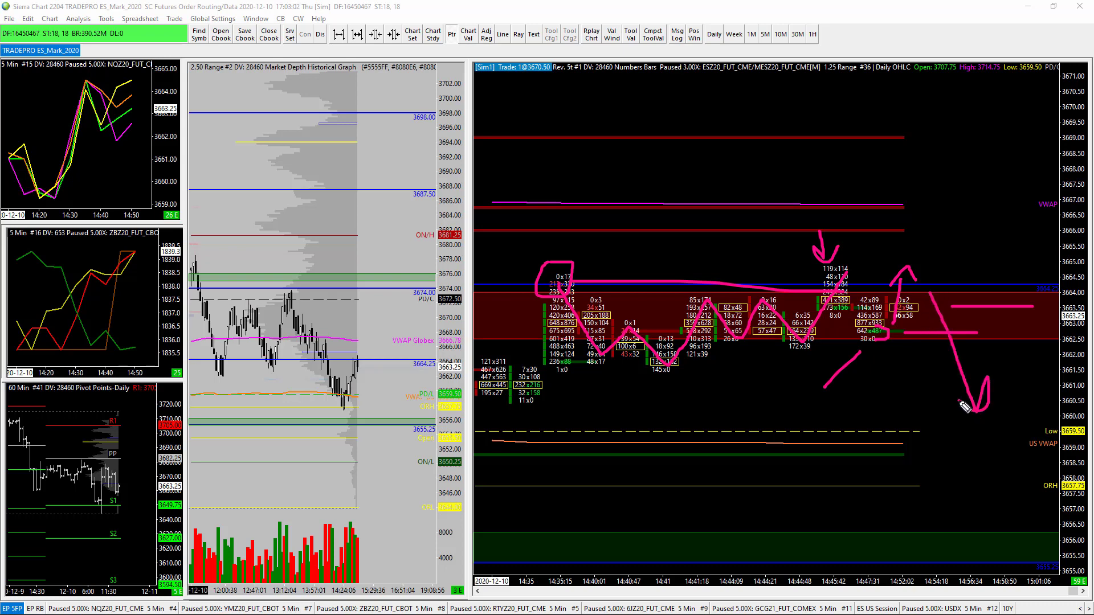
key(ctrl+z)
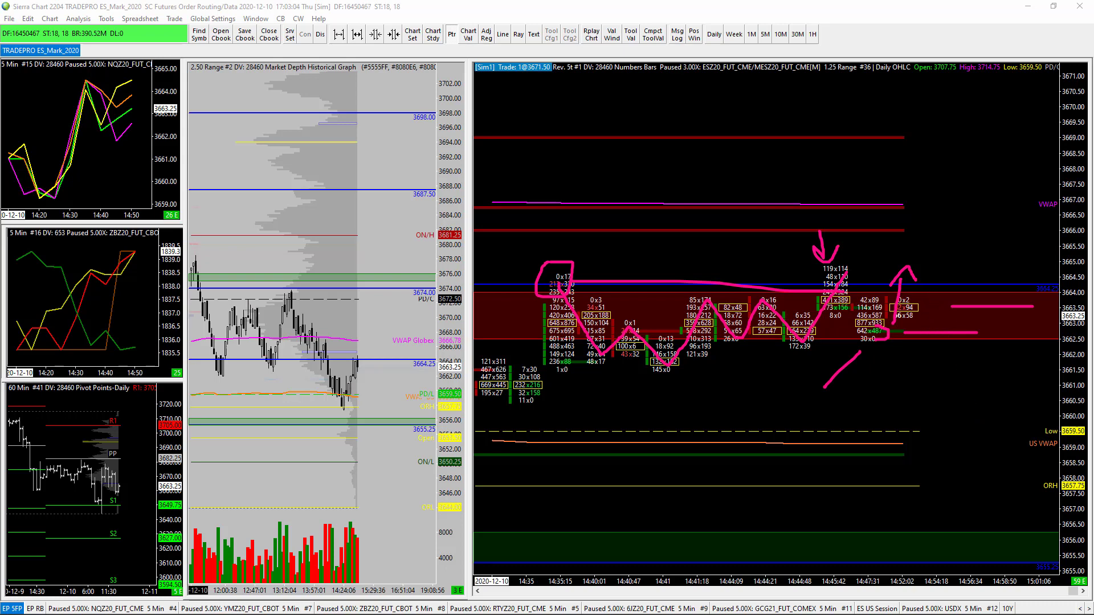
key(Escape)
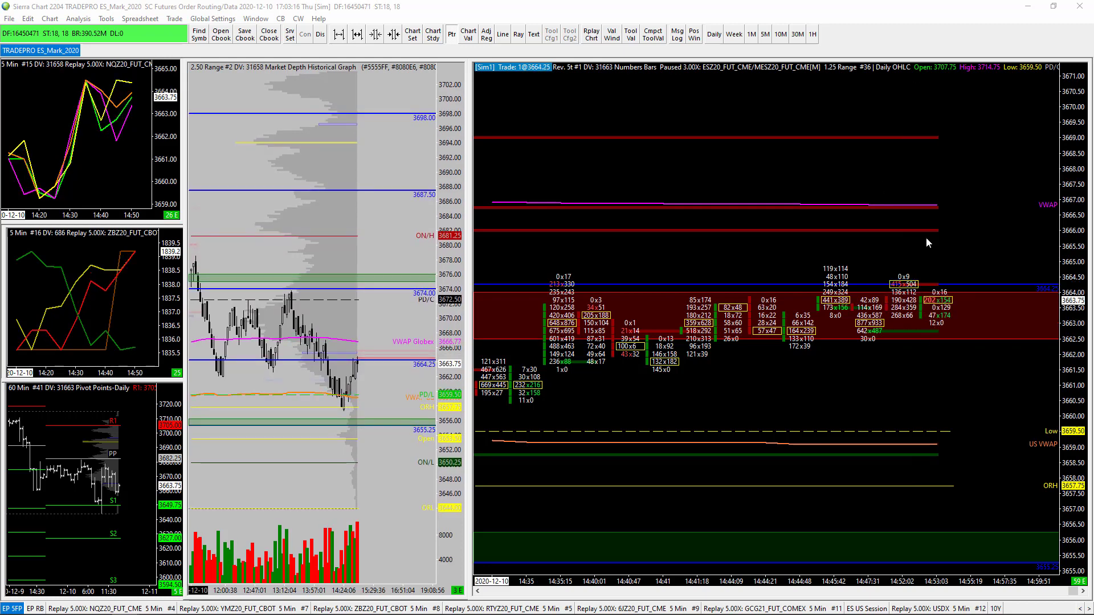
Pause the replay and briefly display the short orders with stops at 3665.50 and 3665.25 and targets at 3661.00 and 3660.75
key(space)
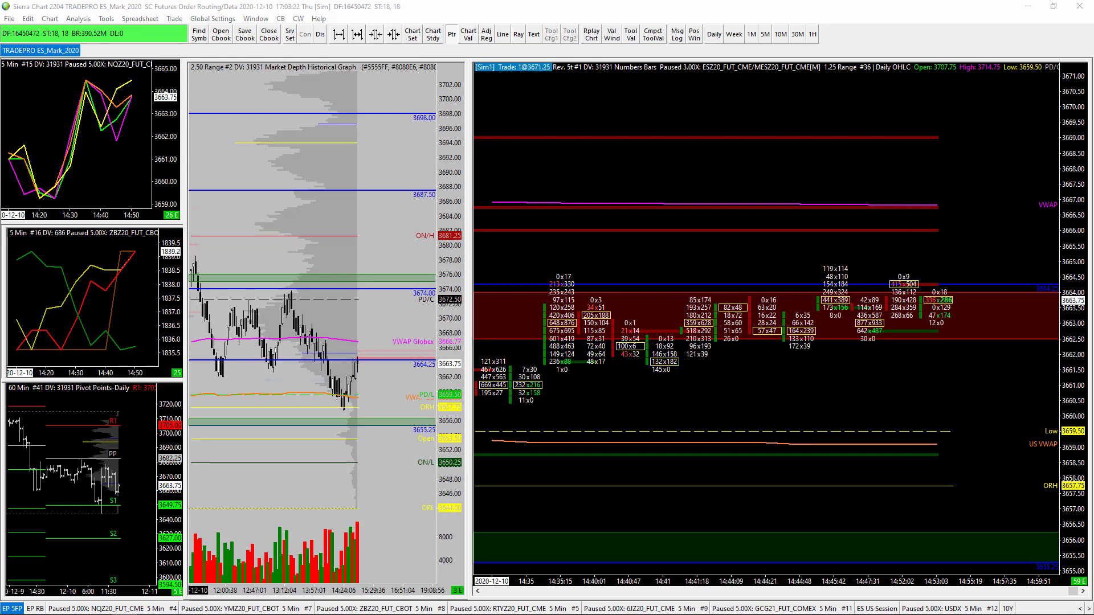
key(alt+s)
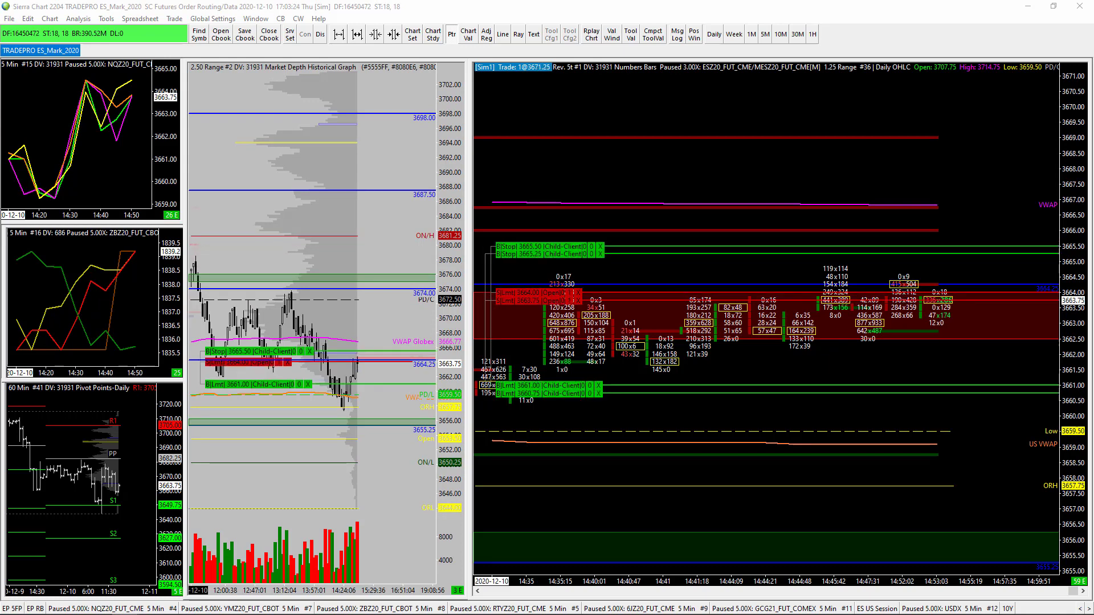
key(alt+s)
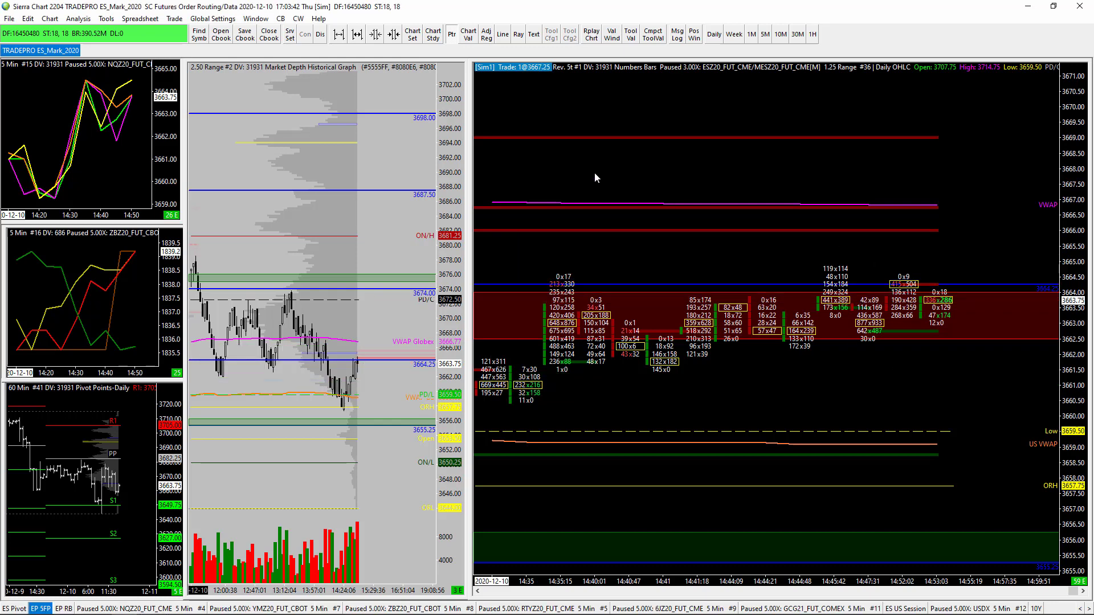
Mark the 14:45:42, 14:47:31 and 14:52:02 bars with arrows, box the 14:52:02 volume near 3664.25, and clear the drawings
drag(802, 243, 817, 249)
drag(868, 317, 875, 314)
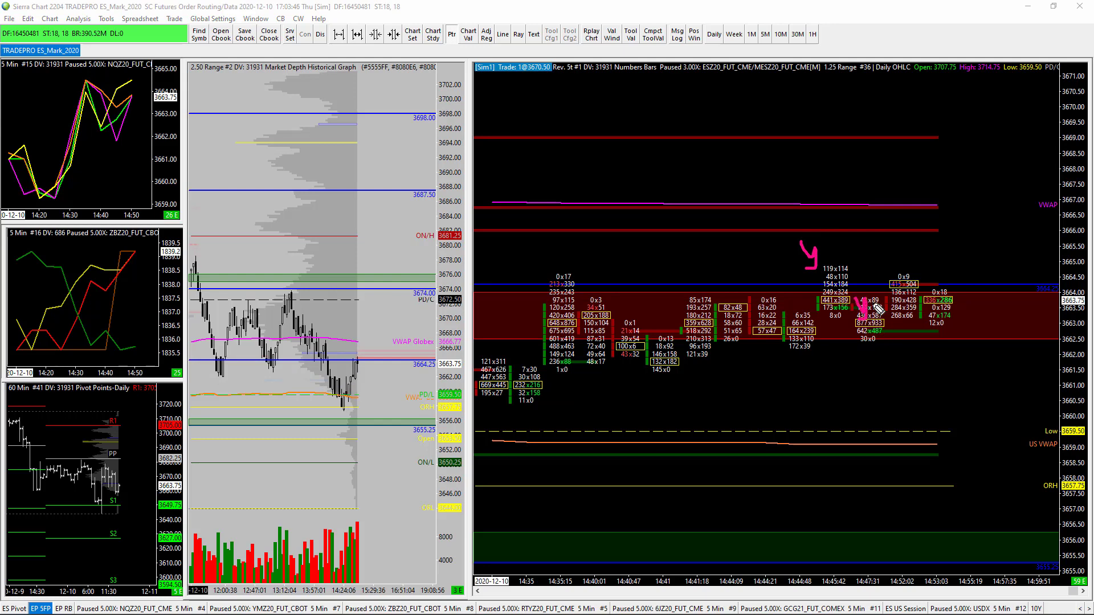
mouse_move(863, 238)
mouse_down()
mouse_move(897, 261)
mouse_move(883, 272)
mouse_up()
mouse_move(881, 277)
mouse_down()
mouse_move(925, 280)
mouse_move(919, 295)
mouse_move(882, 277)
mouse_up()
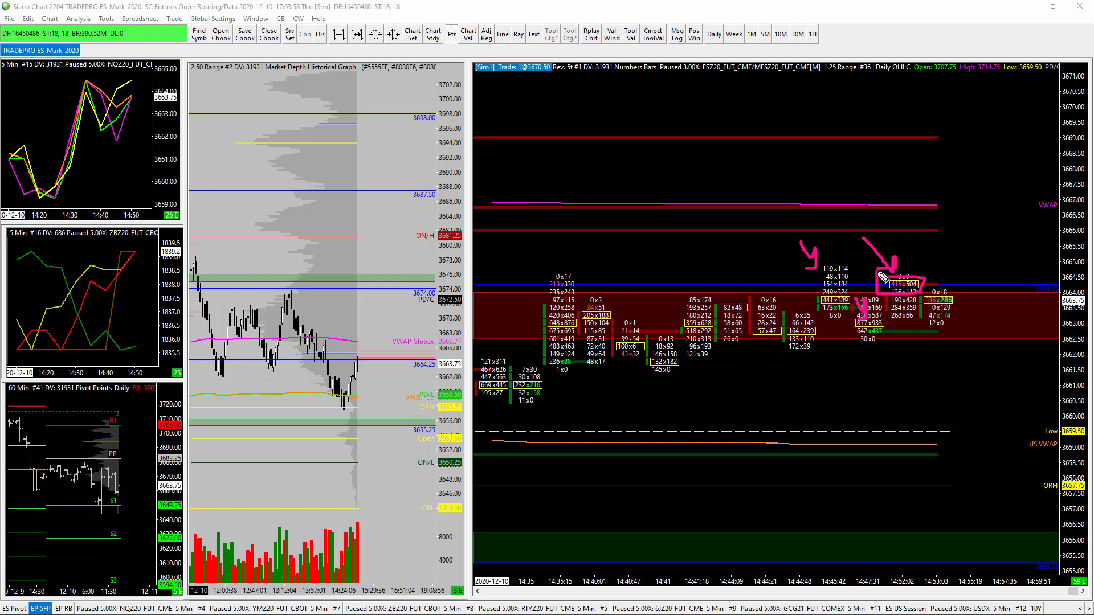
drag(955, 290, 932, 291)
key(Escape)
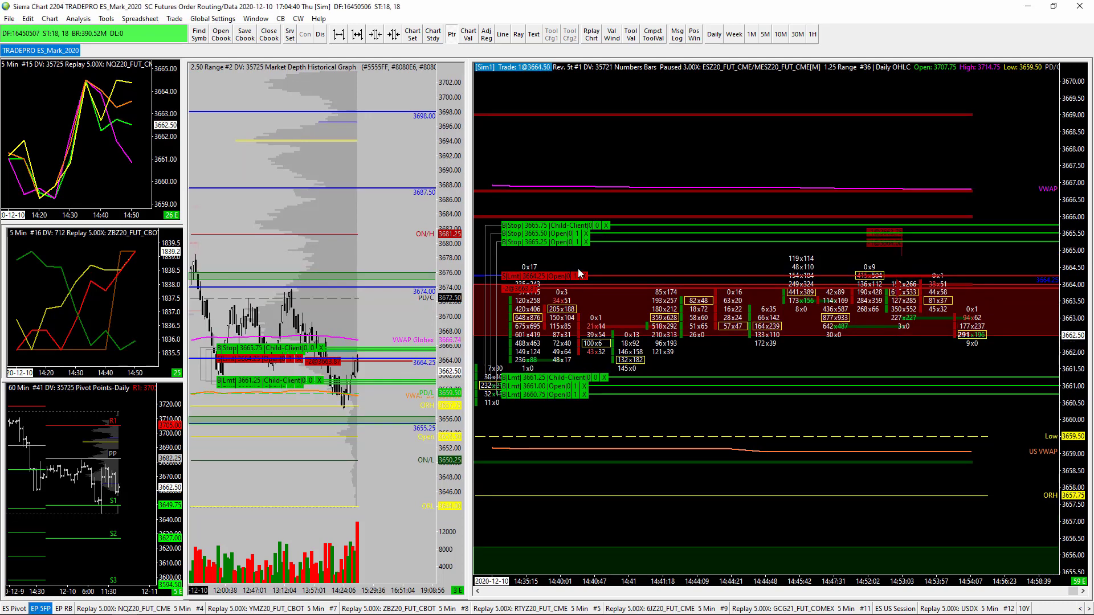
Cancel the open sell limit order at 3664.25
click(584, 276)
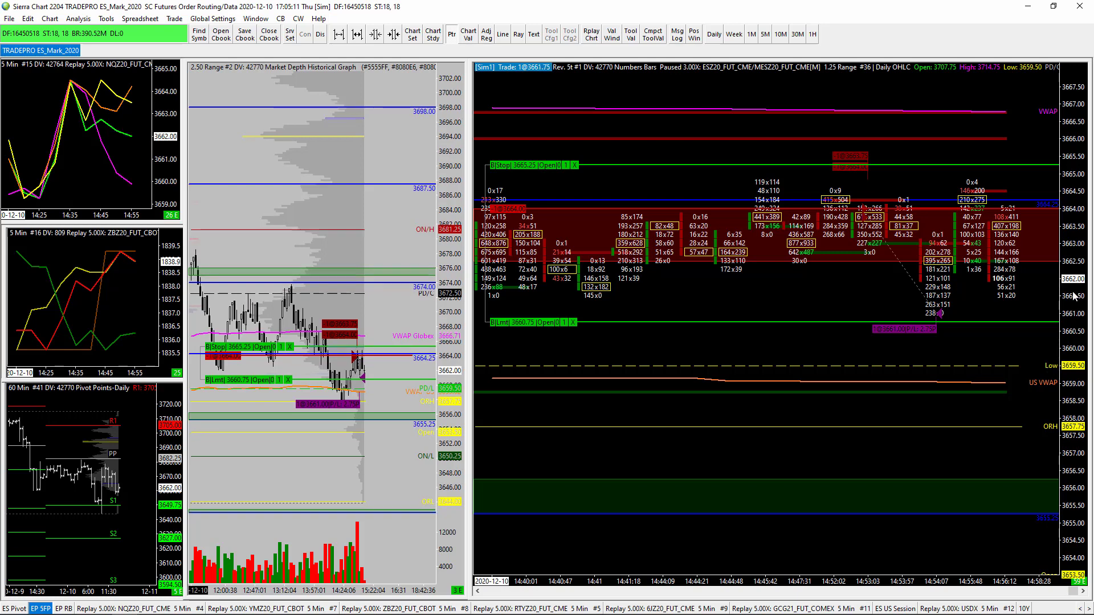
drag(1073, 295, 1074, 357)
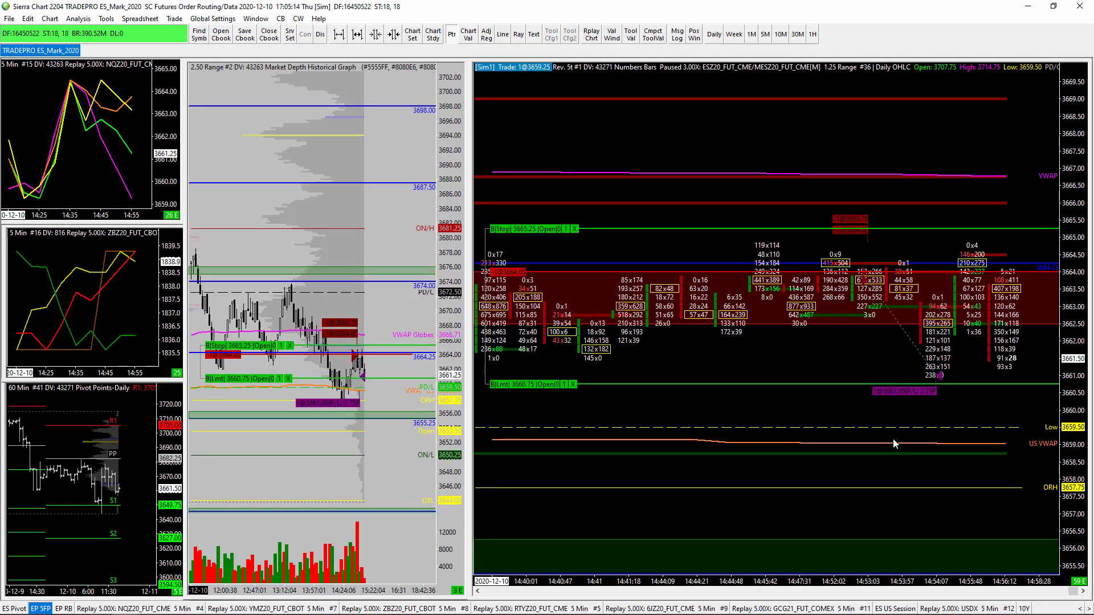